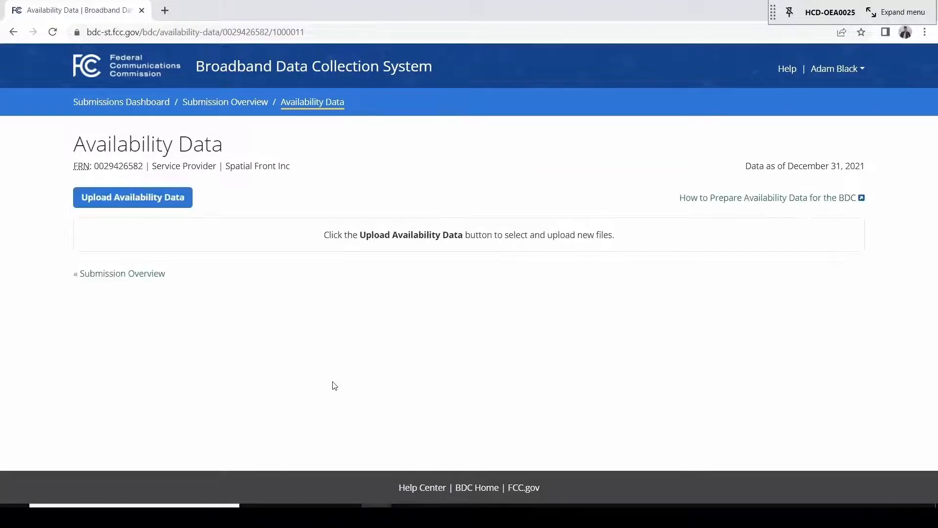
Step: Start an availability data upload with data type Fixed Broadband Availability and file type ESRI Shapefile
click(173, 208)
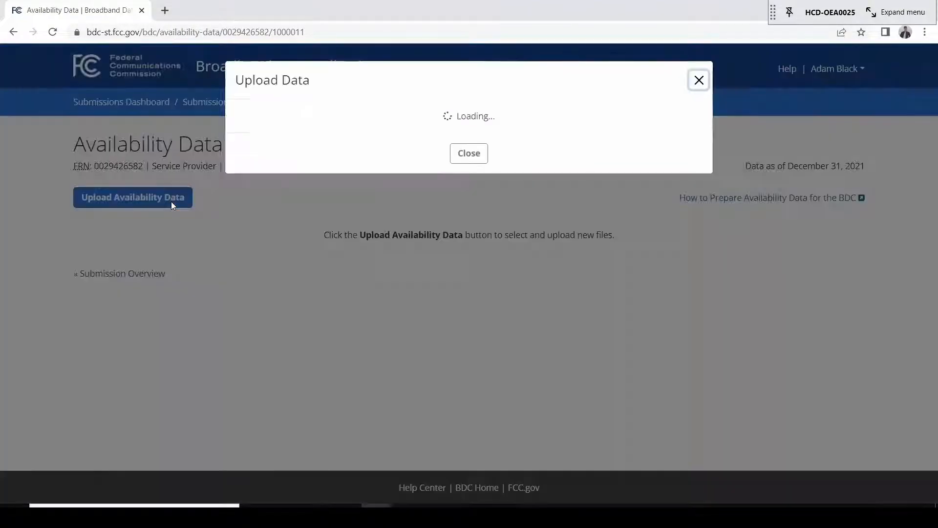
click(344, 139)
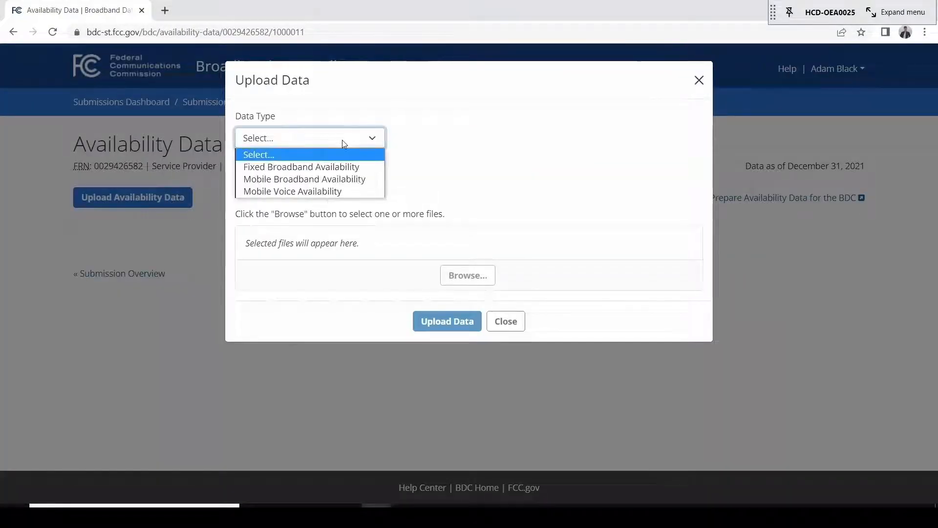
click(341, 168)
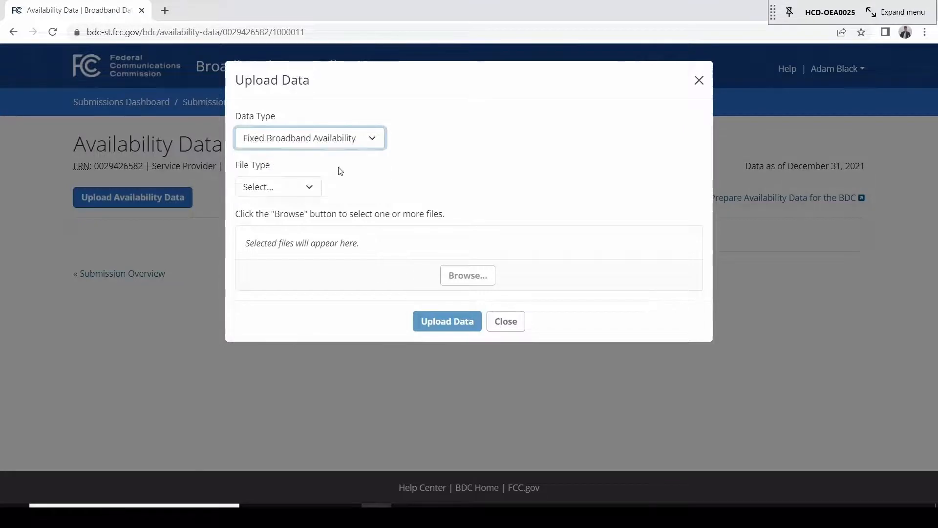
click(310, 187)
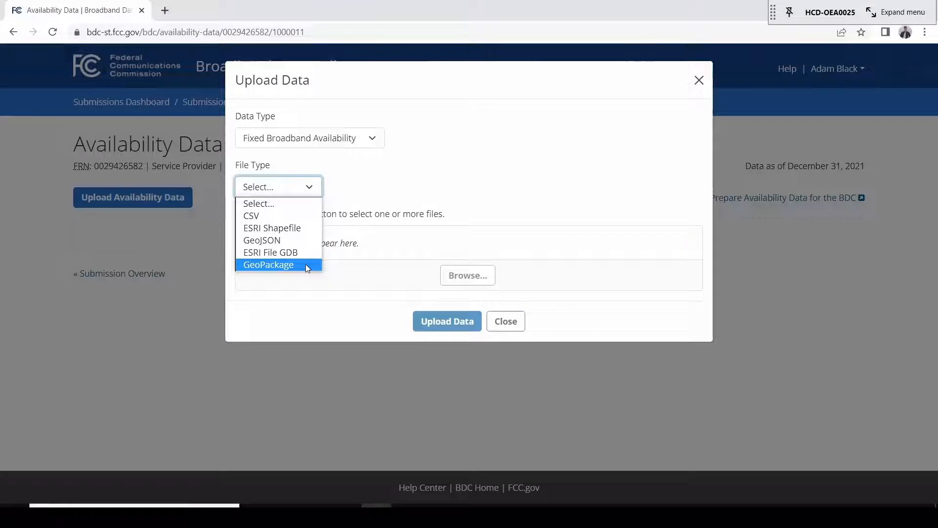
click(295, 234)
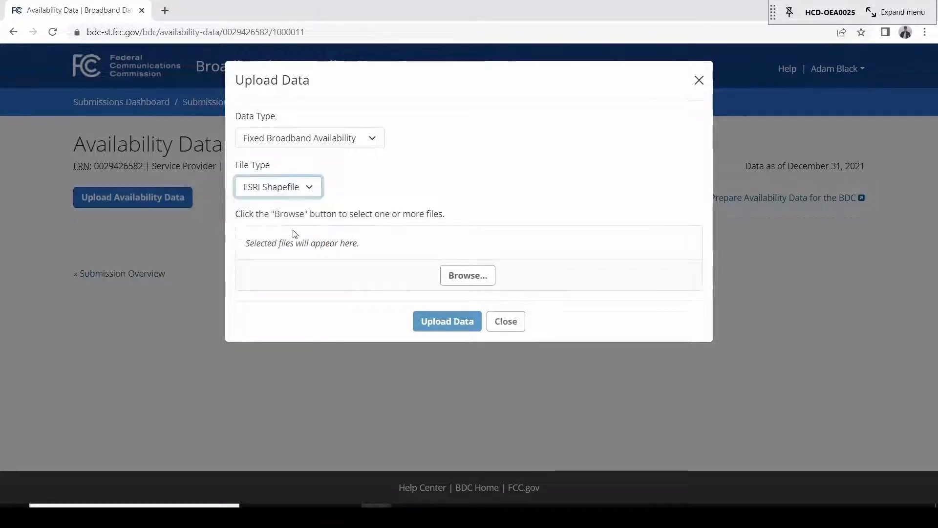
Step: Choose fixedbb_0001646587.zip and fixedbb_0001731470.zip from the Data_For_Video folder and upload them
click(454, 276)
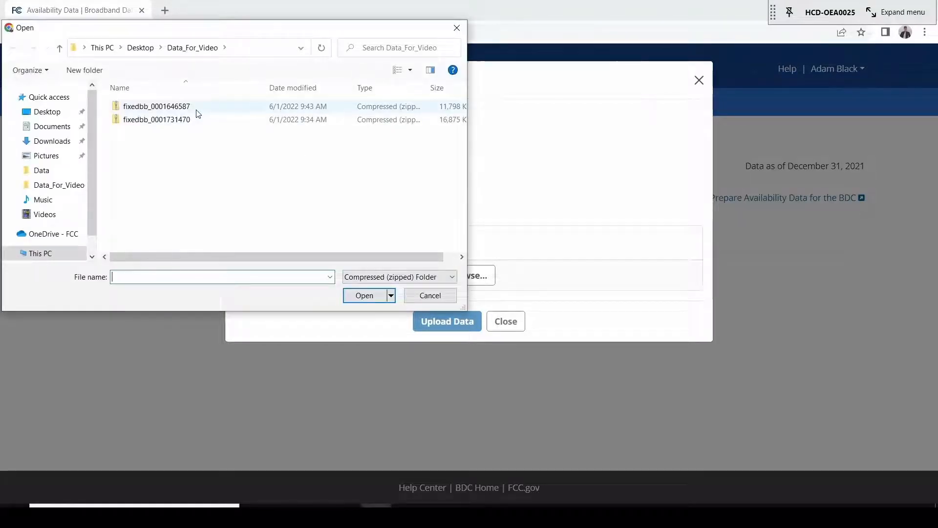
click(198, 107)
shift+click(195, 119)
click(365, 296)
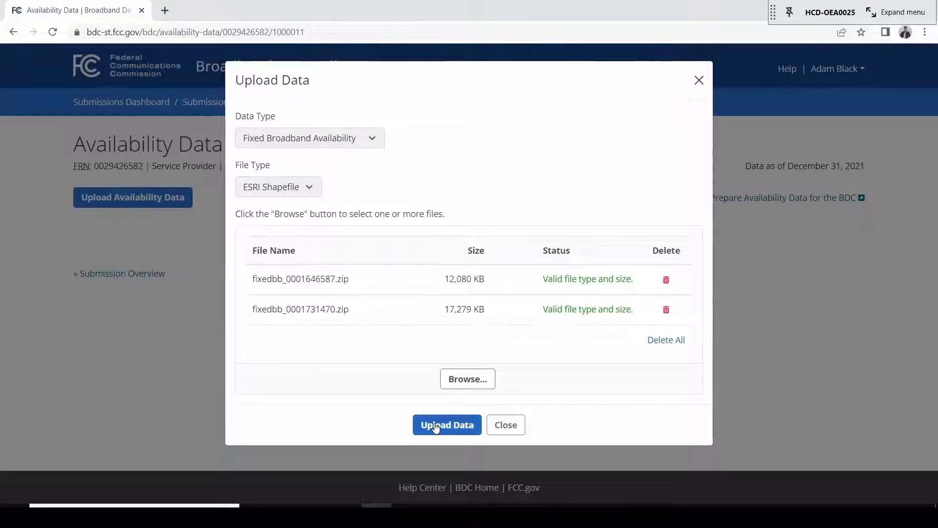
click(433, 423)
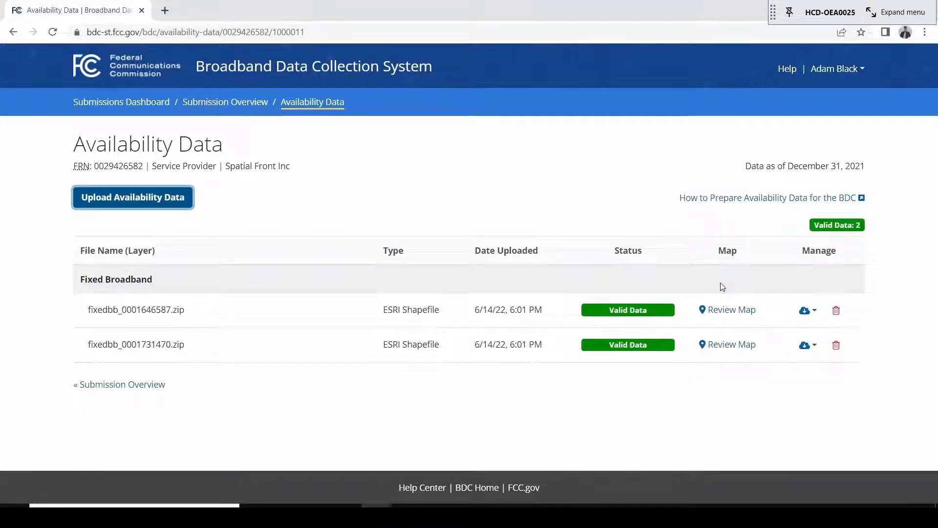
Step: Review the map of fixedbb_0001646587.zip, filtered to Copper technology and Residential service
click(731, 309)
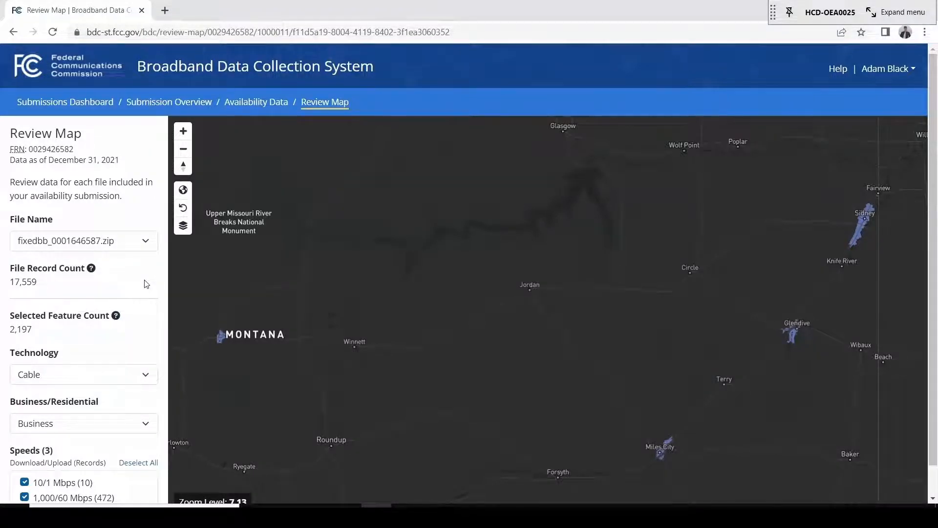
drag(216, 287, 203, 277)
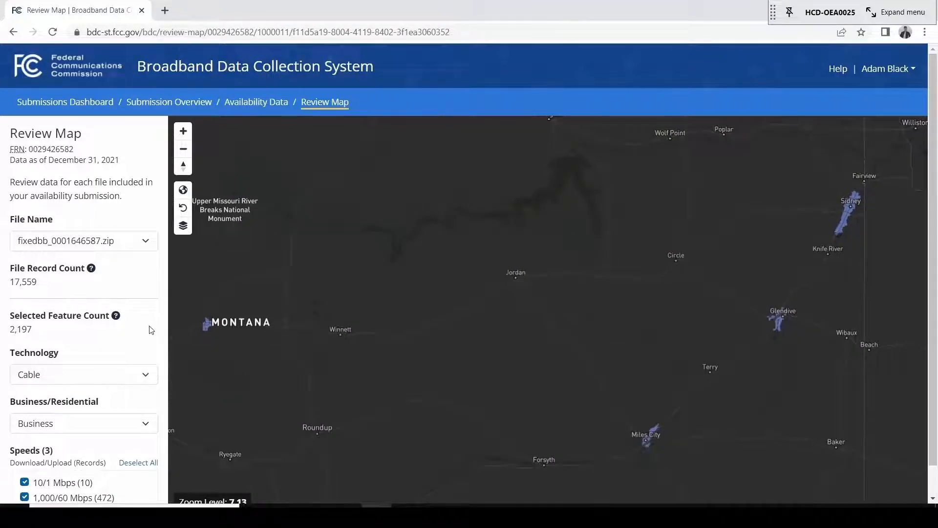
click(145, 376)
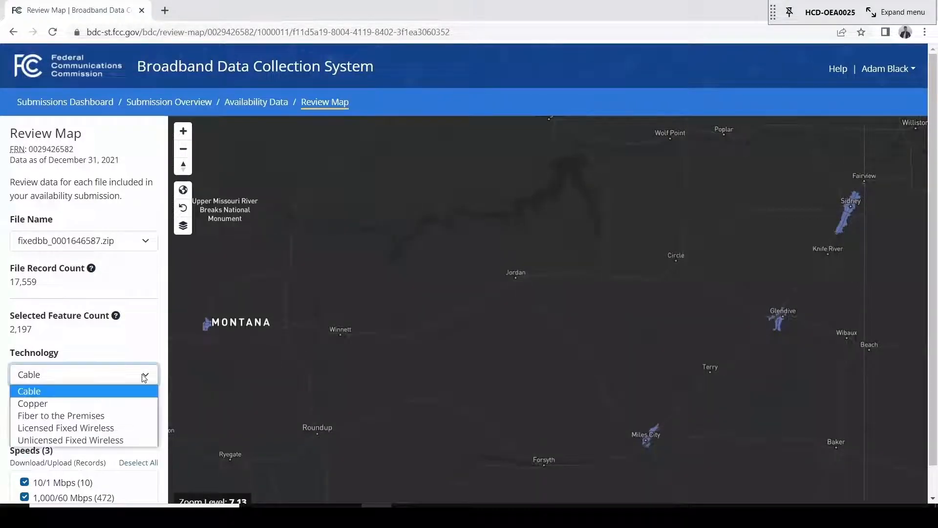
click(131, 404)
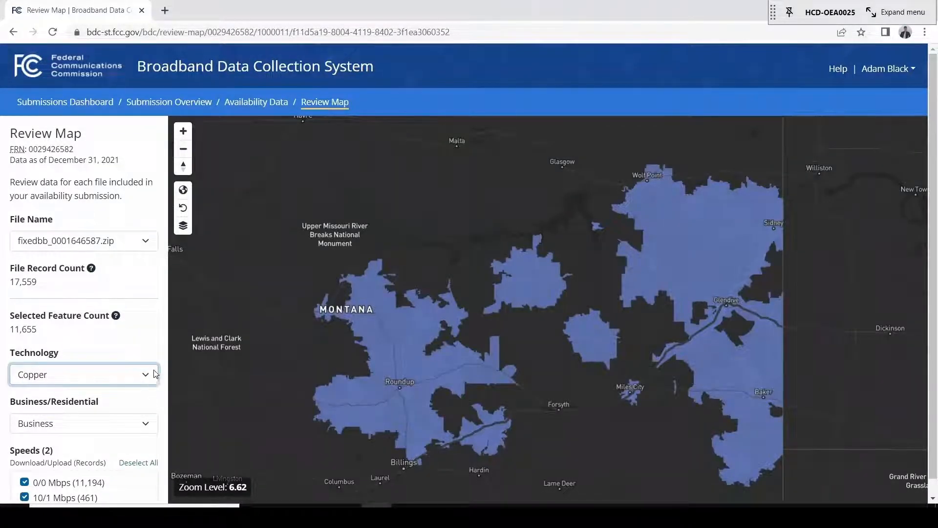
click(150, 426)
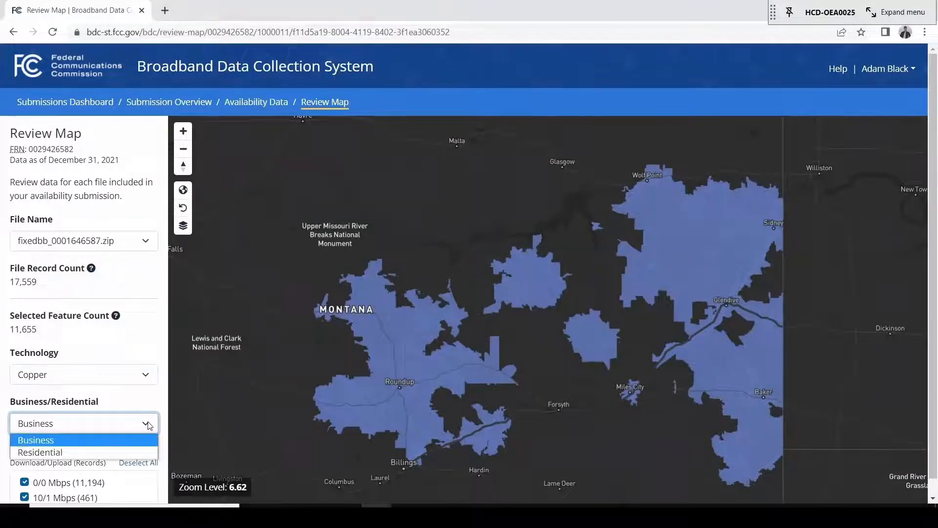
click(135, 451)
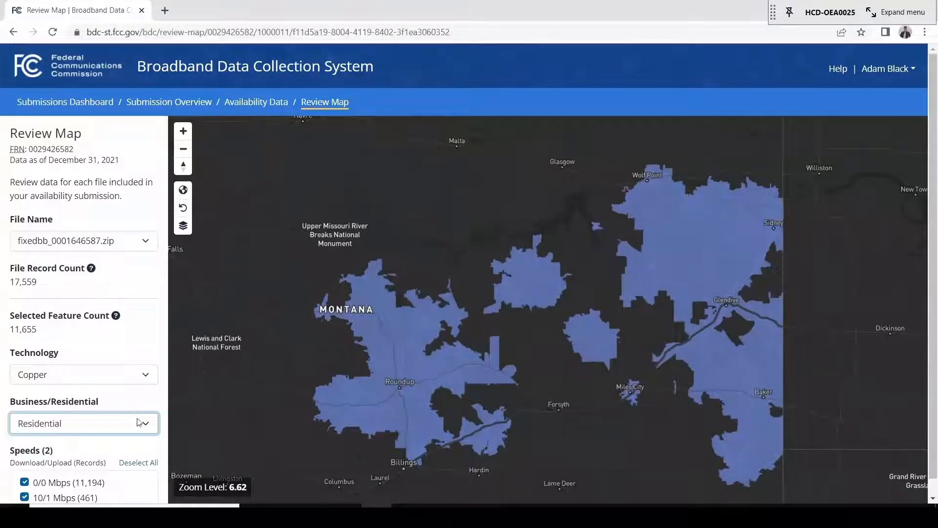
scroll(149, 454, down, 1)
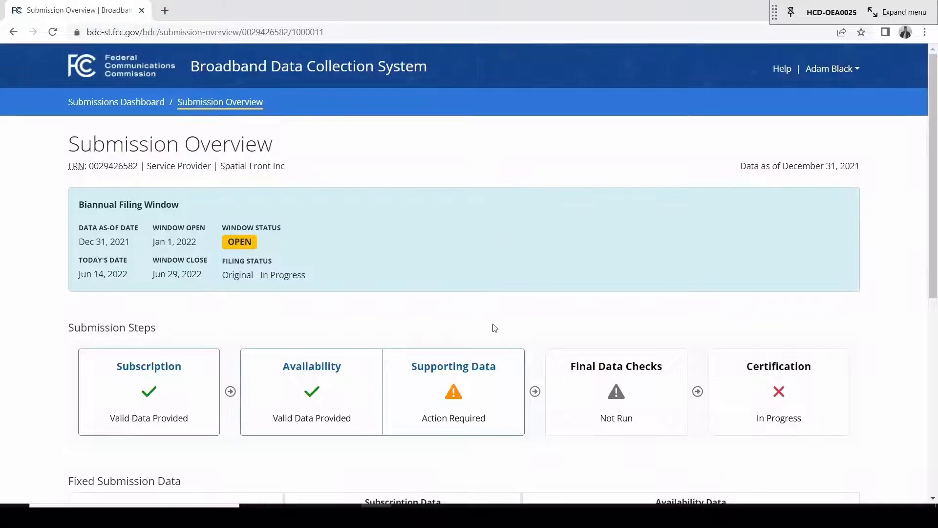
Step: Open the Supporting Data section of the submission and save the Cable methodology as Propagation model
click(453, 416)
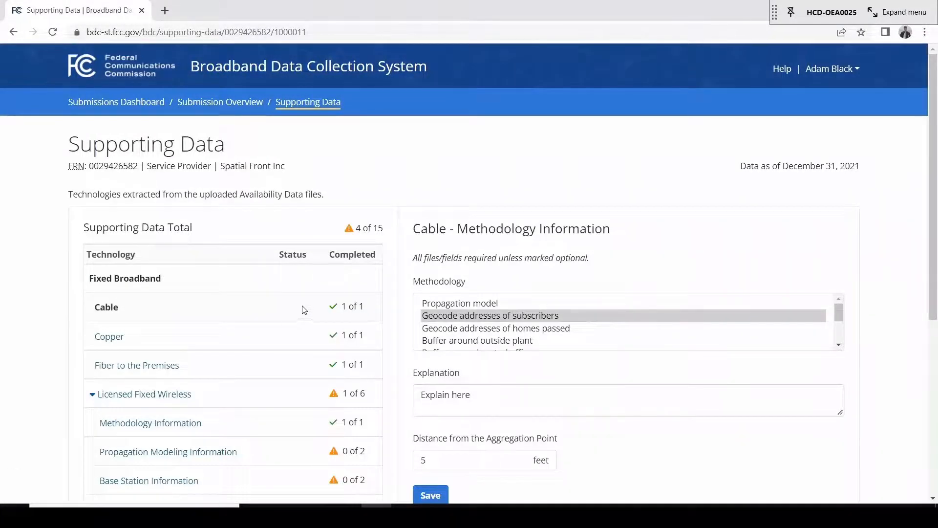
scroll(57, 332, down, 3)
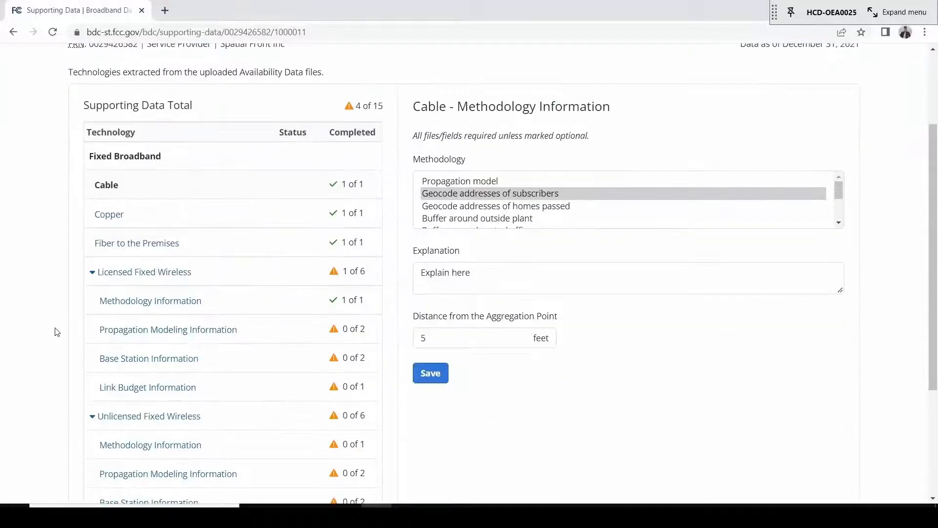
scroll(58, 333, down, 1)
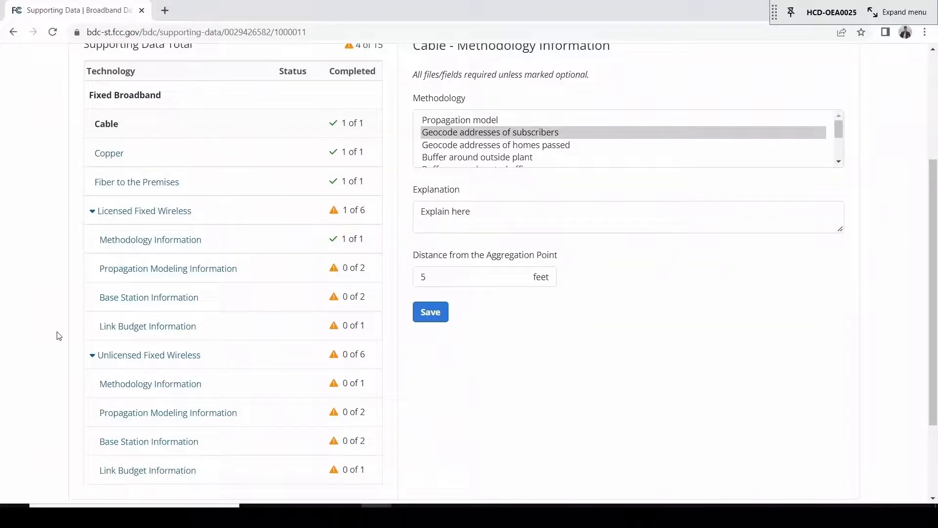
scroll(57, 336, up, 3)
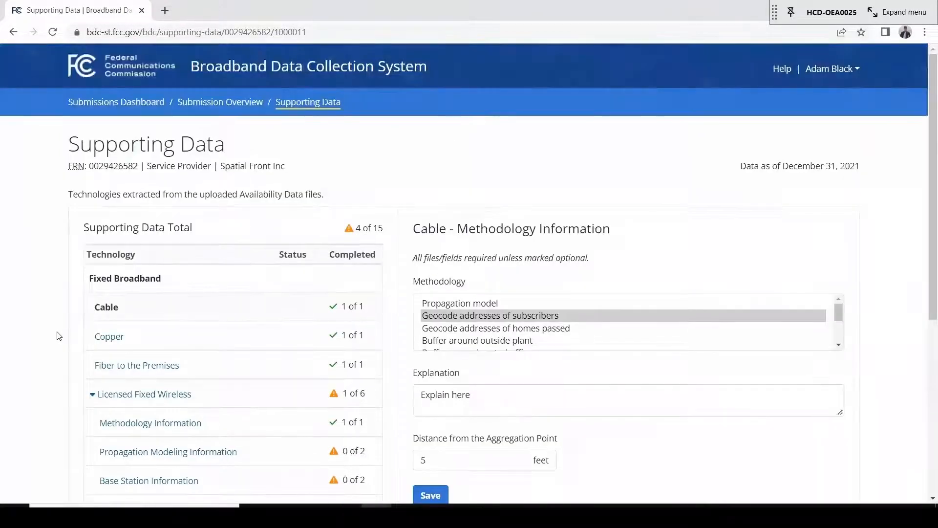
scroll(57, 335, down, 1)
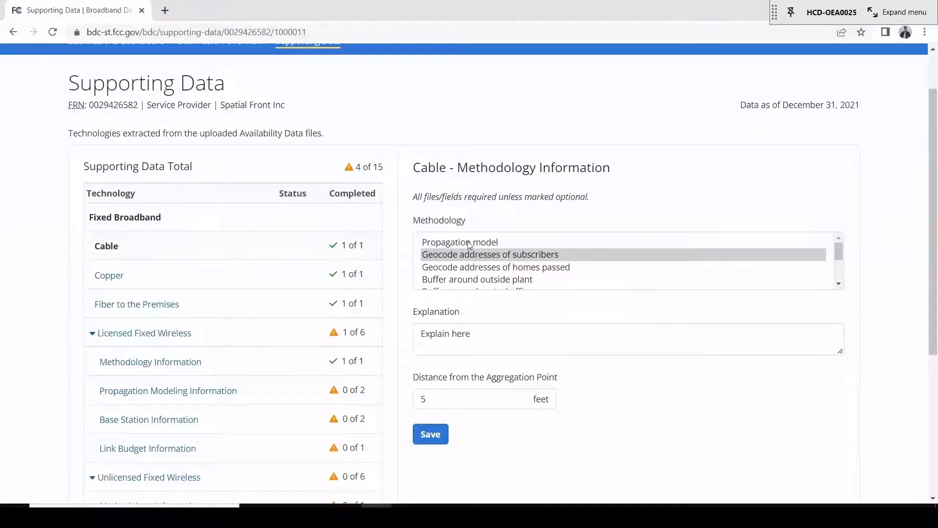
click(469, 243)
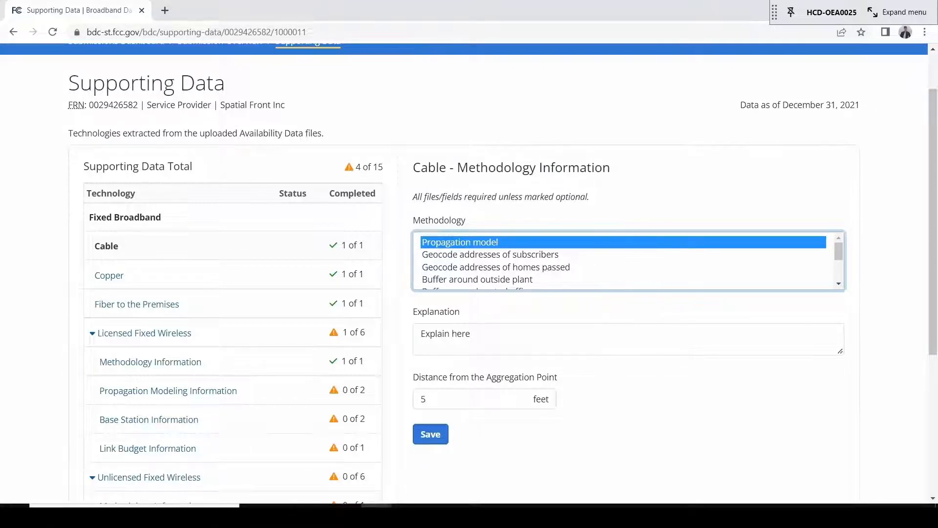
click(432, 432)
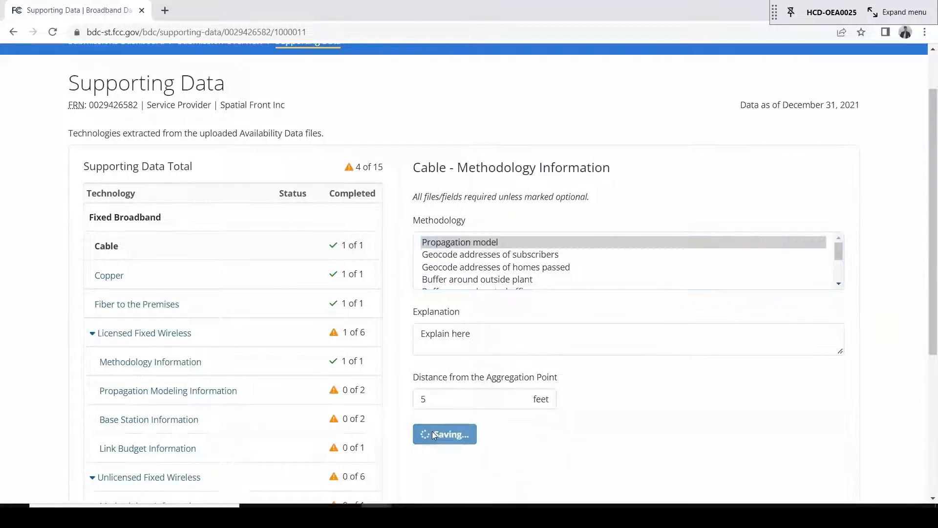
Step: Set the Copper methodology to Geocode addresses of subscribers and save the form
click(109, 275)
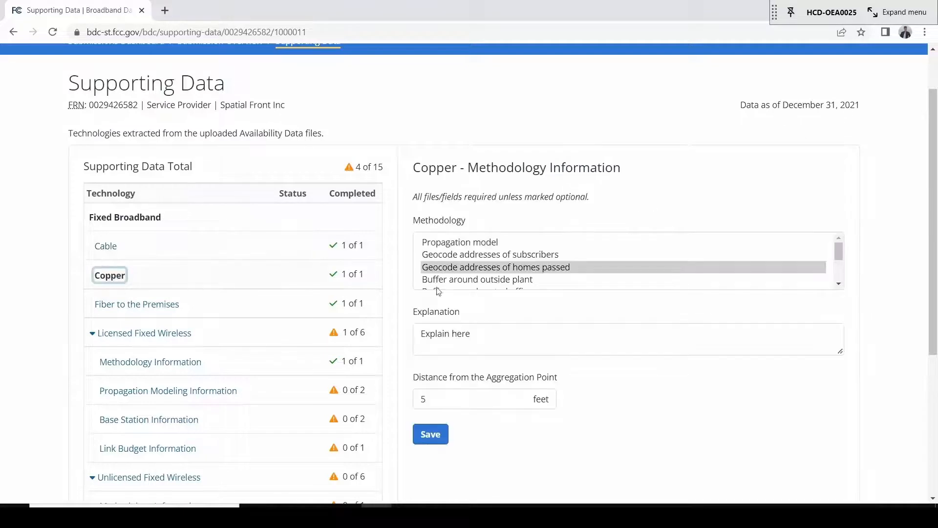
click(487, 255)
click(449, 396)
click(467, 345)
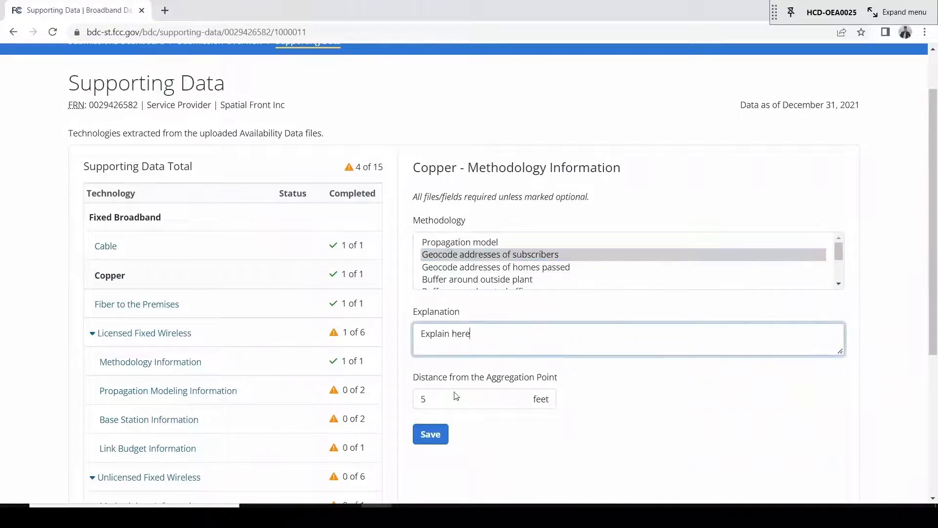
click(455, 397)
click(434, 436)
Step: Select Geocode addresses of homes passed as the Fiber to the Premises methodology and save the form
click(153, 305)
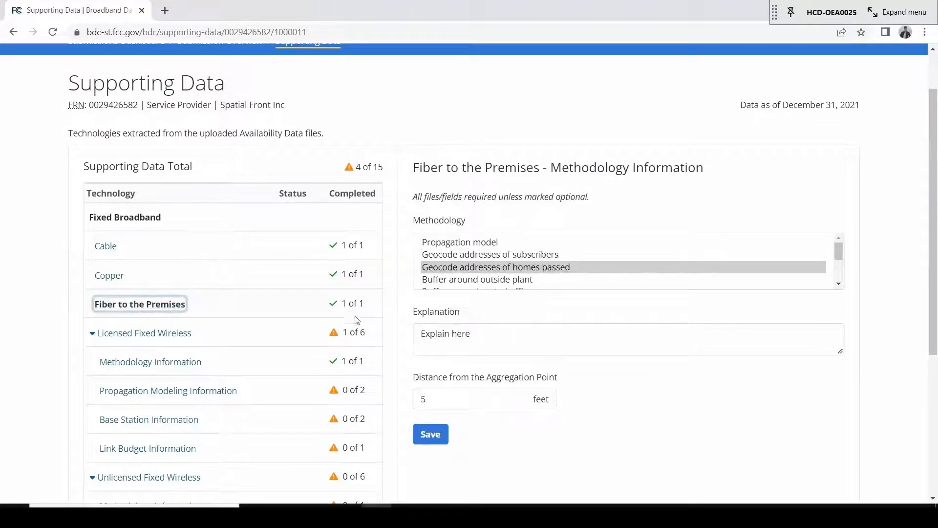
click(479, 267)
click(442, 435)
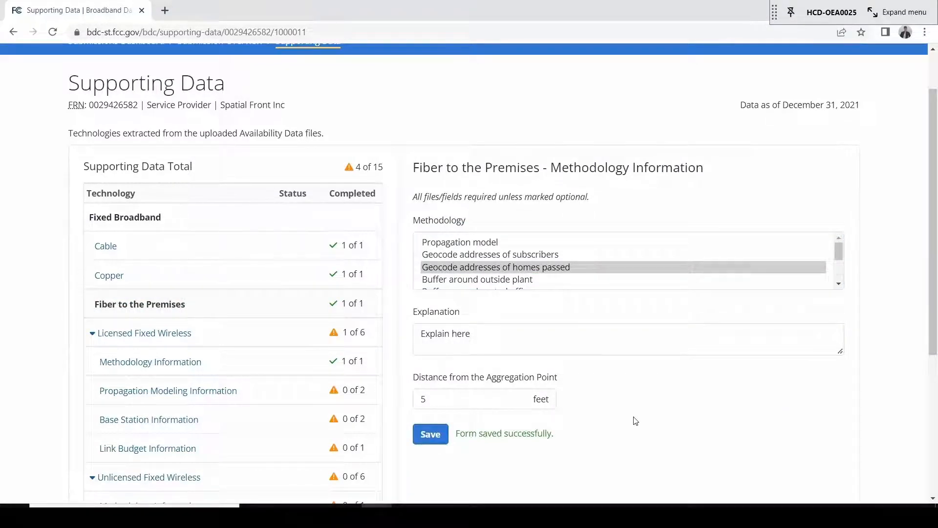
Step: Set the Licensed Fixed Wireless methodology to Buffer around outside plant with the explanation "Explain here" and save it
scroll(433, 416, down, 1)
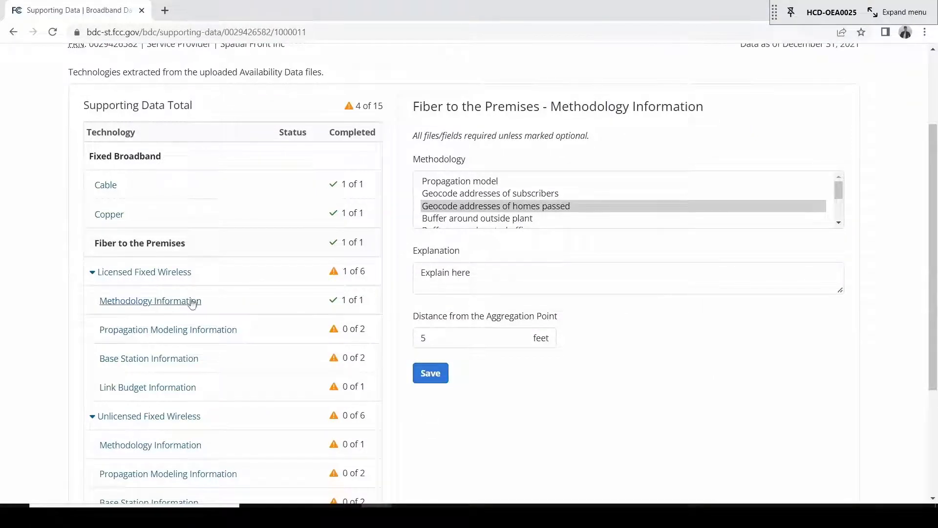
click(109, 302)
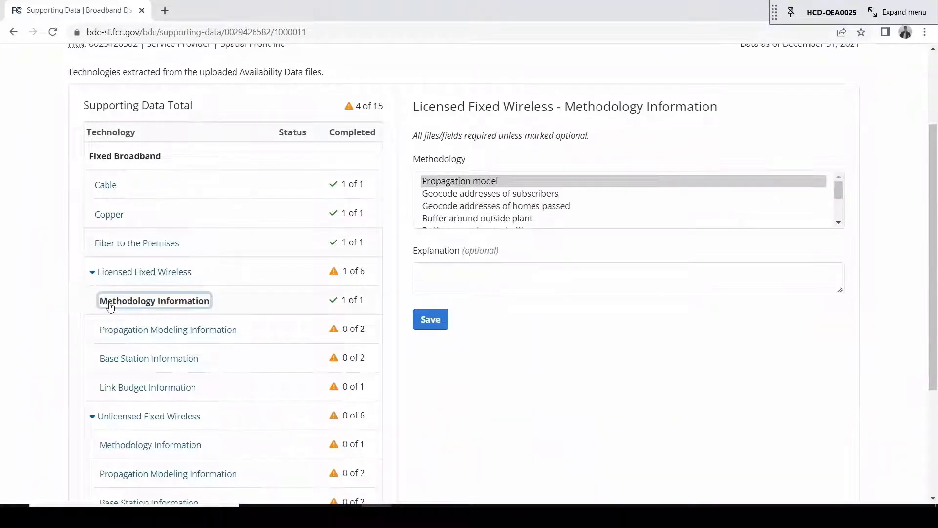
click(478, 218)
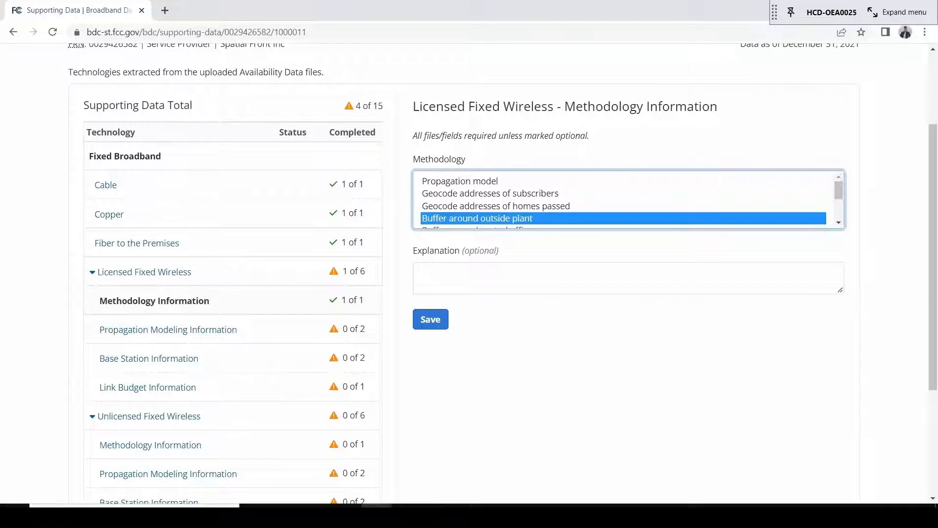
click(488, 273)
text(Ex)
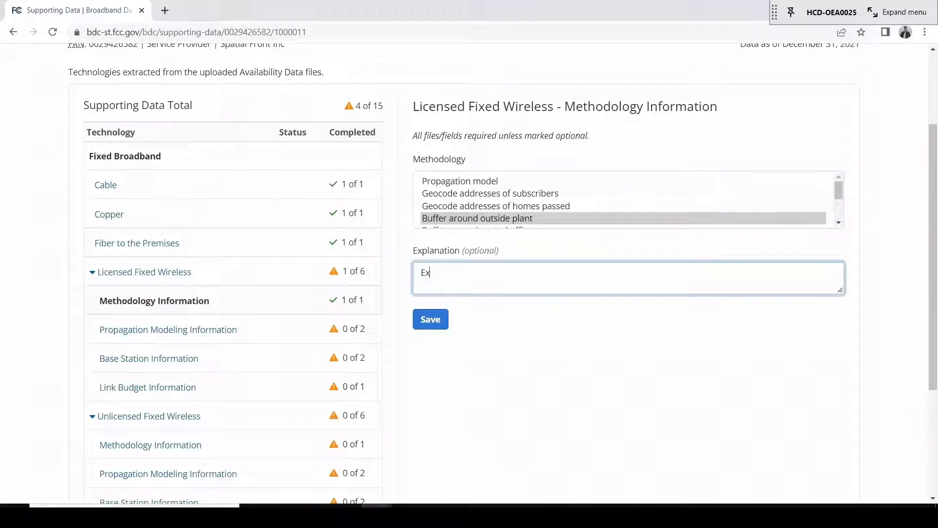
text(plain here)
click(429, 320)
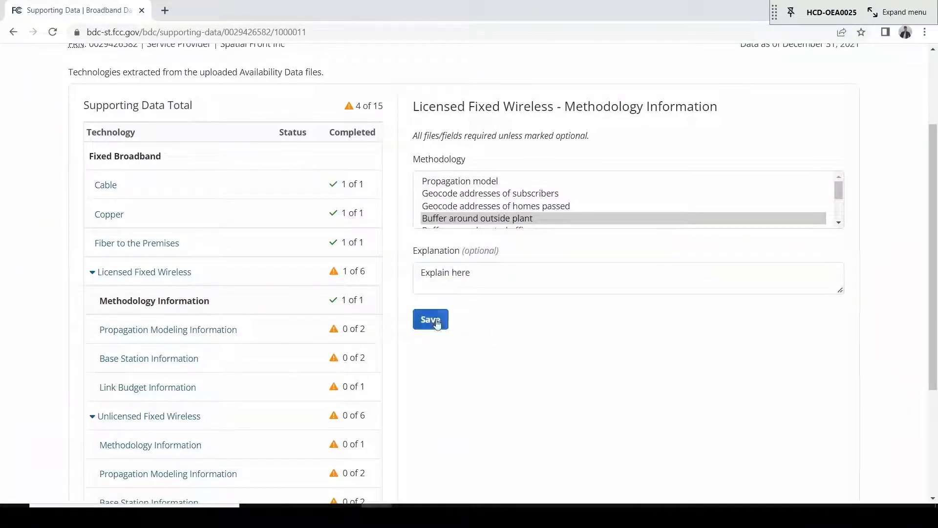
Step: Attach sup_FW_propagation_model_details_VALID - Copy.csv to the Licensed Fixed Wireless propagation model details and save
click(174, 328)
scroll(467, 279, up, 1)
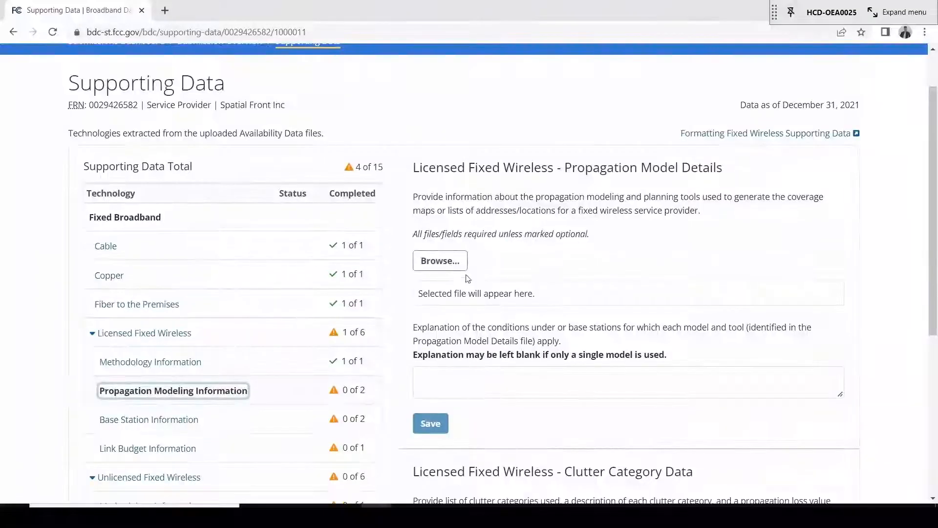
click(435, 267)
scroll(234, 247, down, 1)
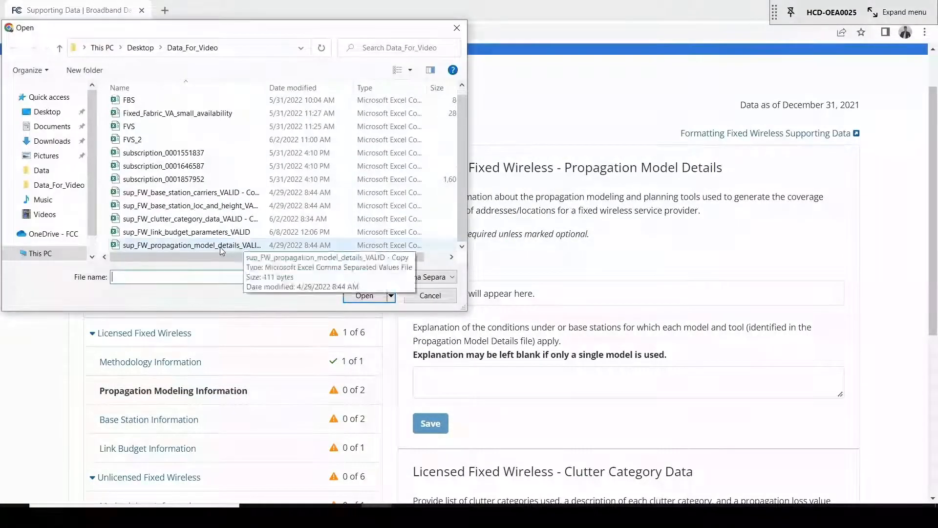
click(230, 242)
click(364, 296)
scroll(442, 397, down, 1)
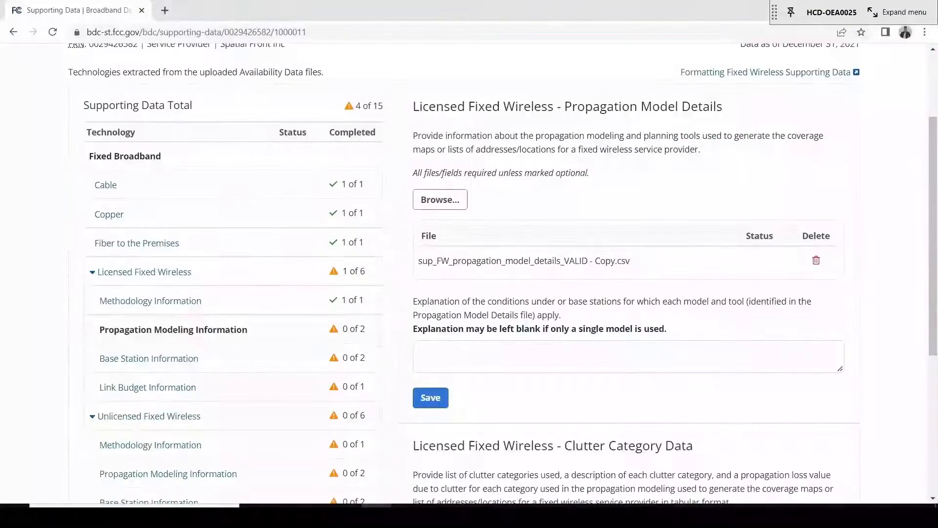
click(443, 397)
scroll(811, 401, down, 3)
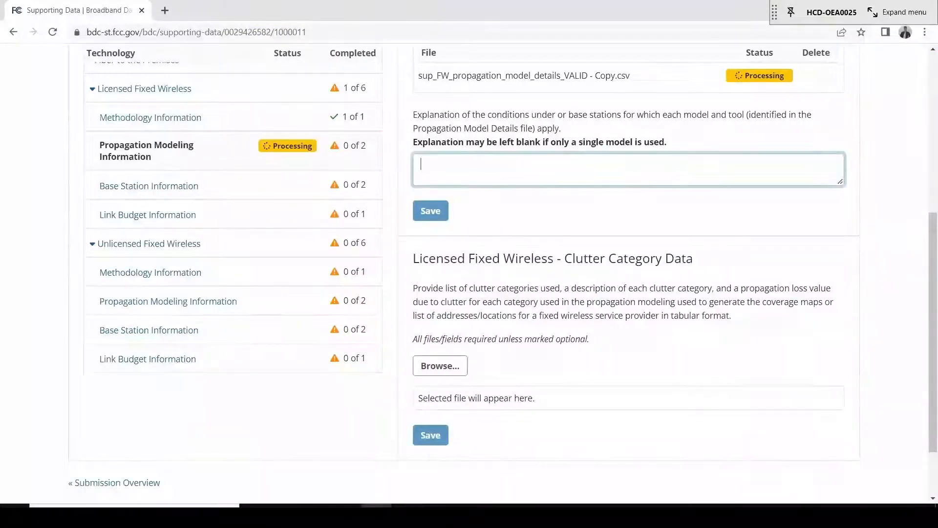
Step: Attach sup_FW_clutter_category_data_VALID - Copy.csv as the Licensed Fixed Wireless clutter category data and save it
click(445, 364)
double_click(237, 227)
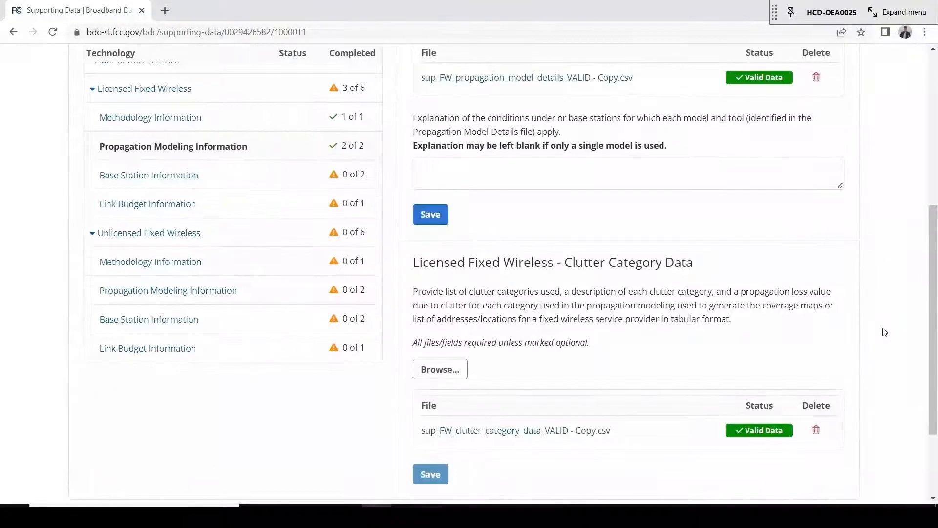
Step: Attach sup_FW_base_station_loc_and_height_VALID - Copy.csv to the Licensed Fixed Wireless base station location and height form and save
click(176, 186)
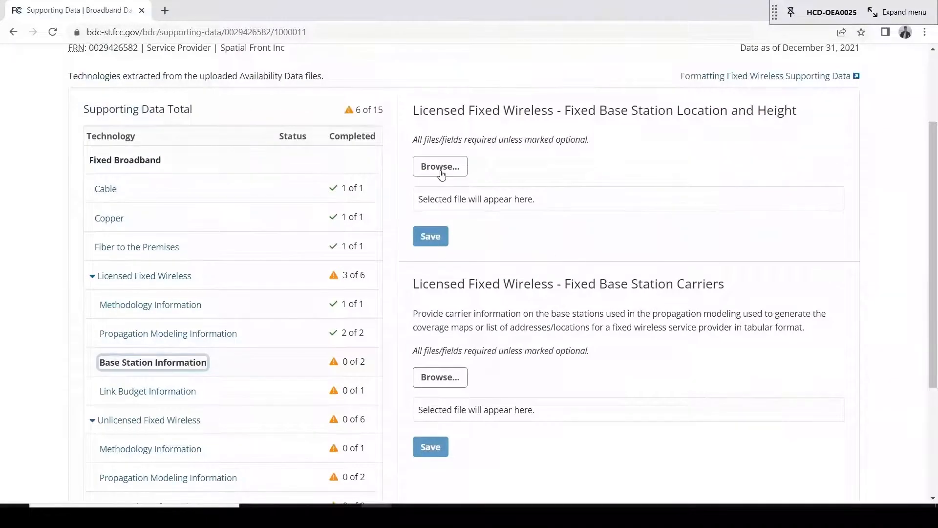
click(441, 167)
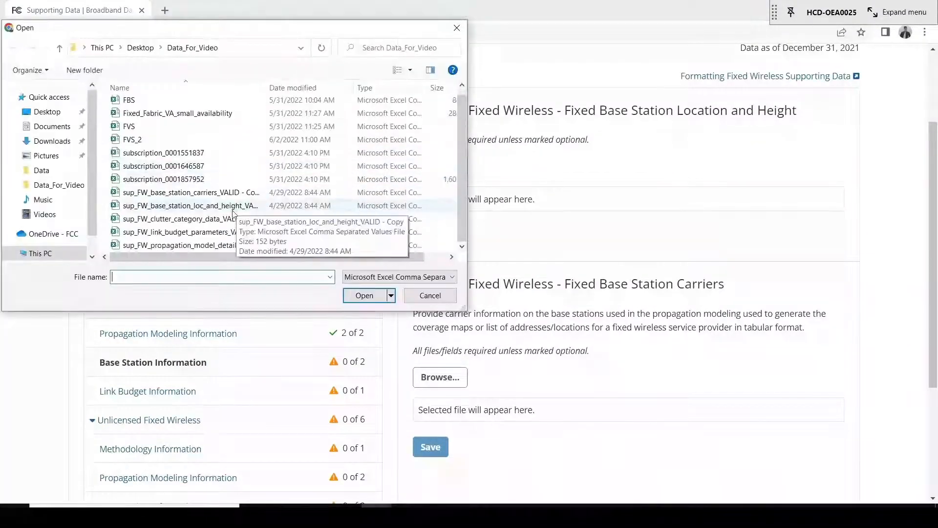
click(190, 205)
click(360, 295)
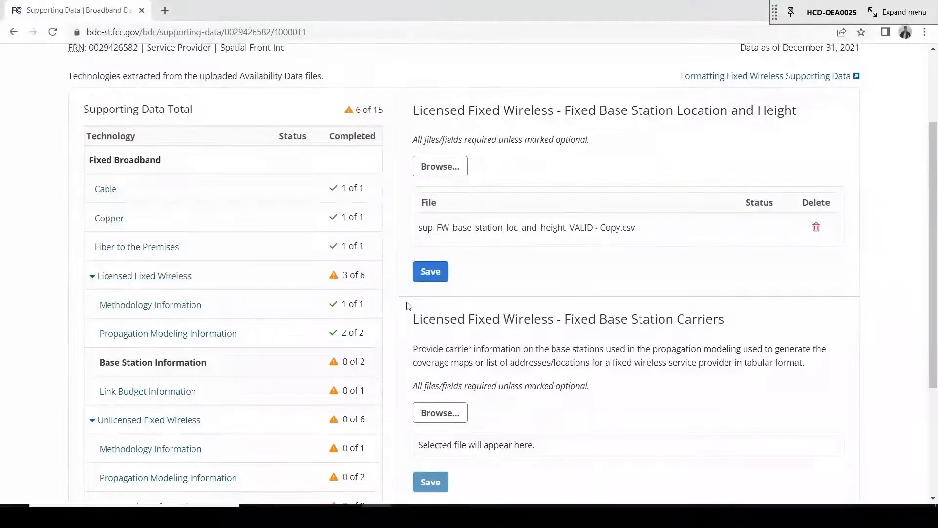
click(434, 269)
Step: Attach sup_FW_base_station_carriers_VALID - Copy.csv to the Licensed Fixed Wireless base station carriers form and save
scroll(461, 298, down, 2)
click(441, 286)
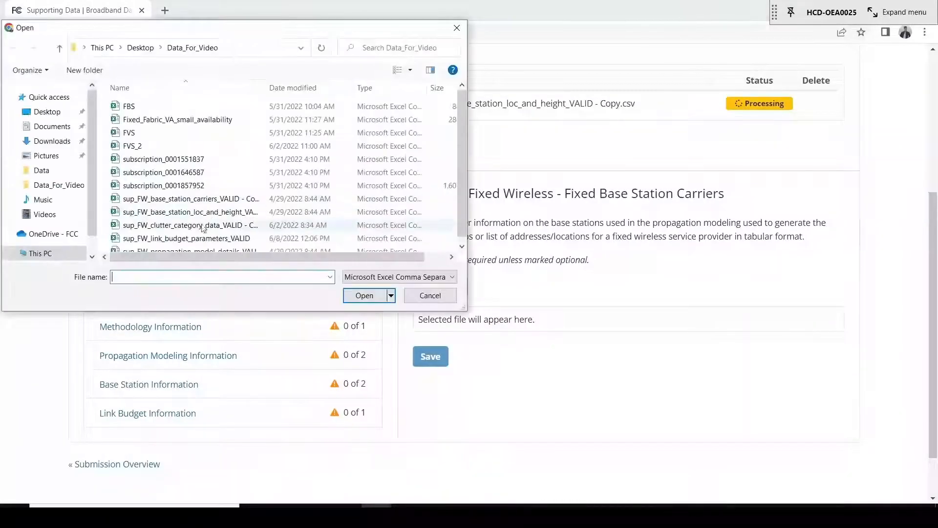
click(198, 200)
click(365, 296)
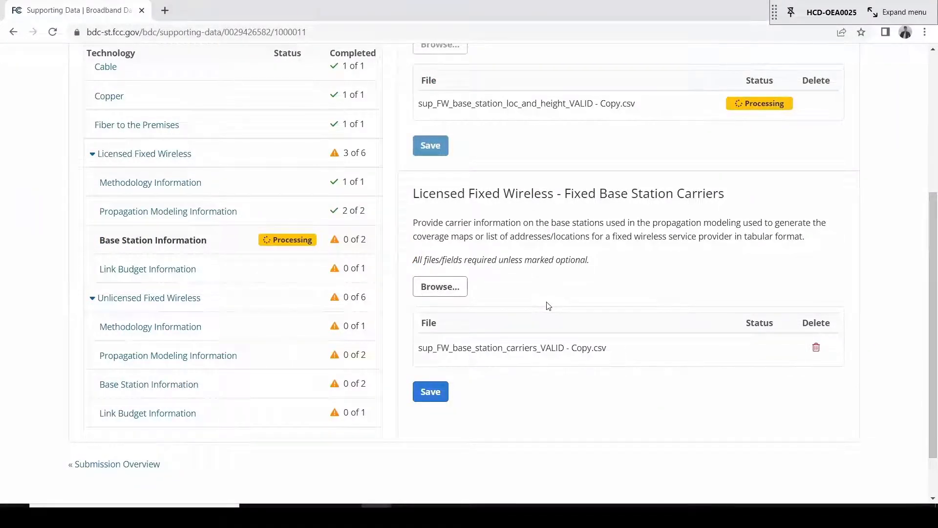
click(430, 391)
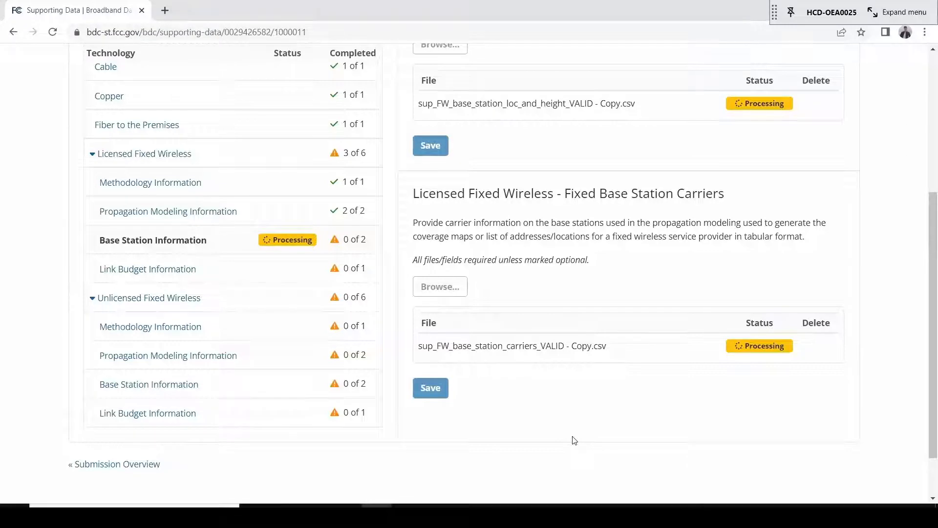
Step: Upload sup_FW_link_budget_parameters_VALID.csv as the Licensed Fixed Wireless link budget parameters and save it
scroll(574, 440, up, 1)
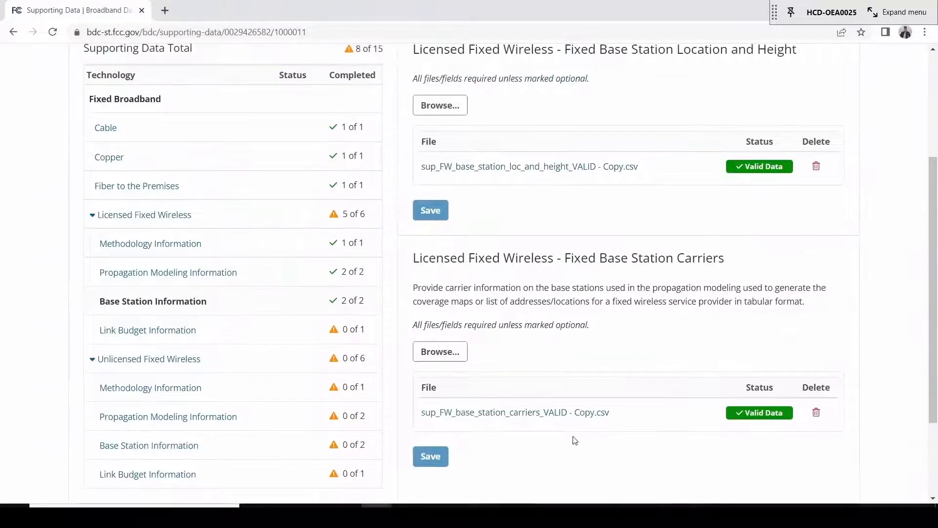
click(163, 332)
click(440, 155)
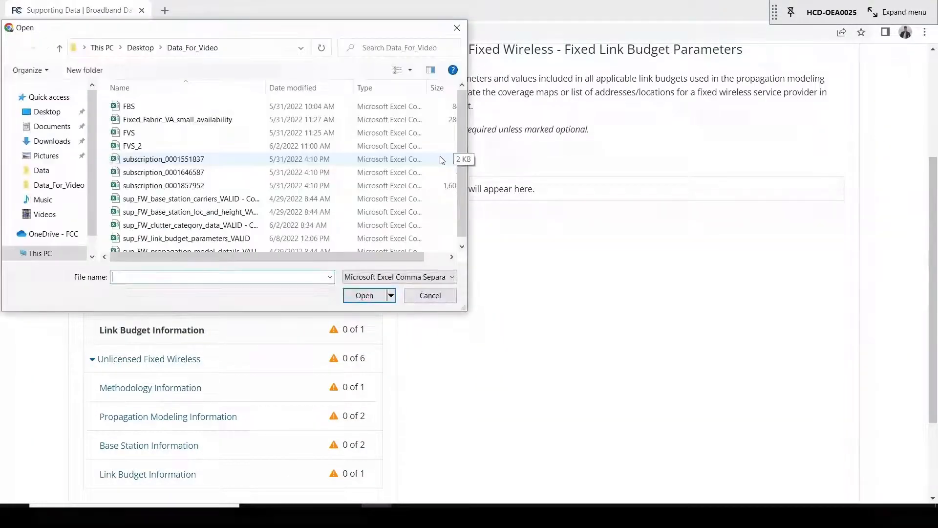
scroll(206, 220, down, 1)
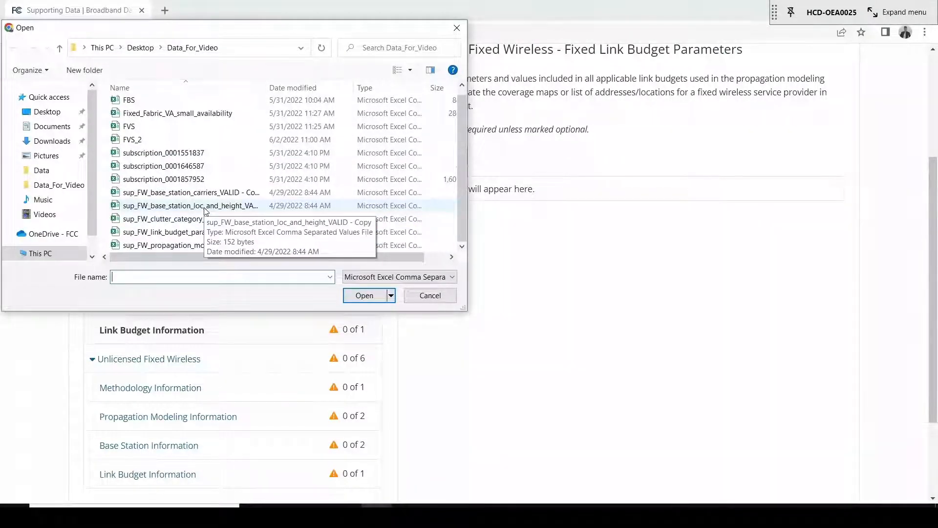
click(224, 232)
click(364, 295)
click(418, 265)
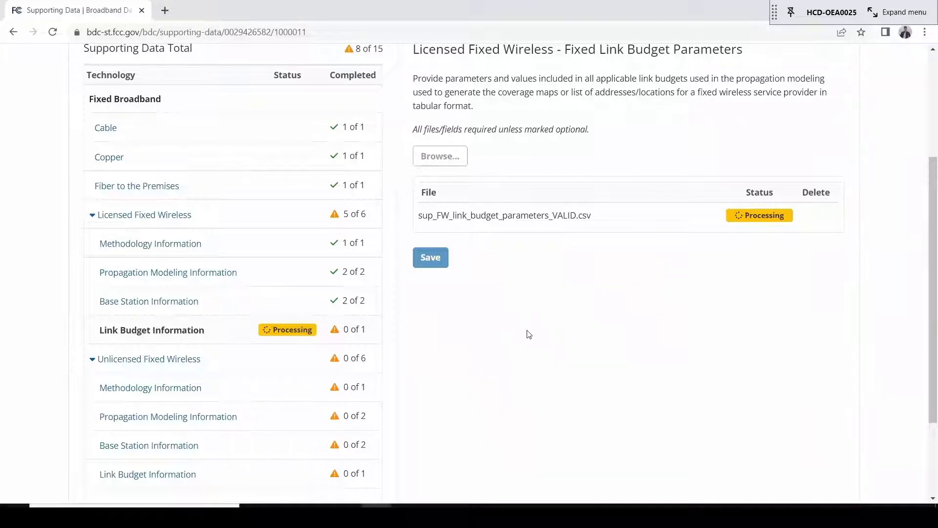
Step: Set the Unlicensed Fixed Wireless methodology to Geocode addresses of subscribers and save the form
scroll(271, 325, down, 1)
click(270, 327)
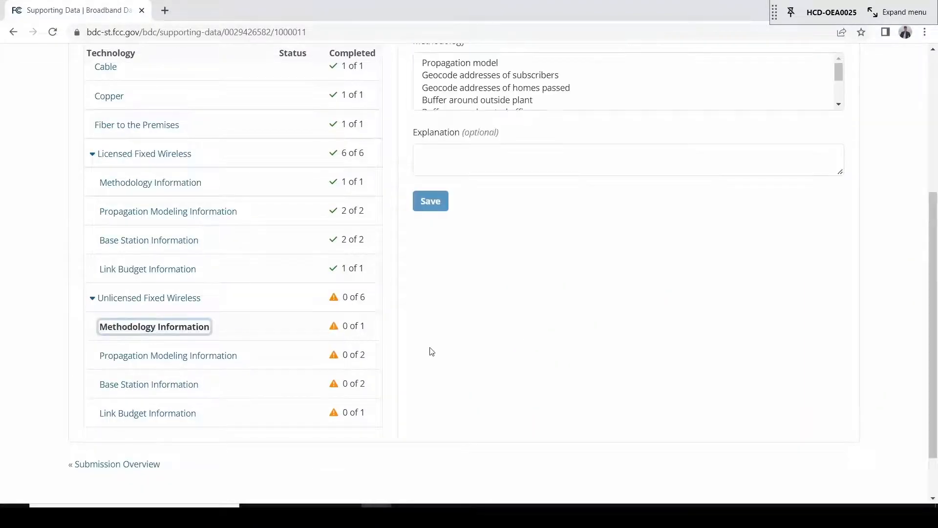
scroll(457, 346, up, 2)
click(489, 197)
click(430, 322)
Step: Attach sup_FW_propagation_model_details_VALID - Copy.csv to the Unlicensed Fixed Wireless propagation model details and save
scroll(193, 298, down, 3)
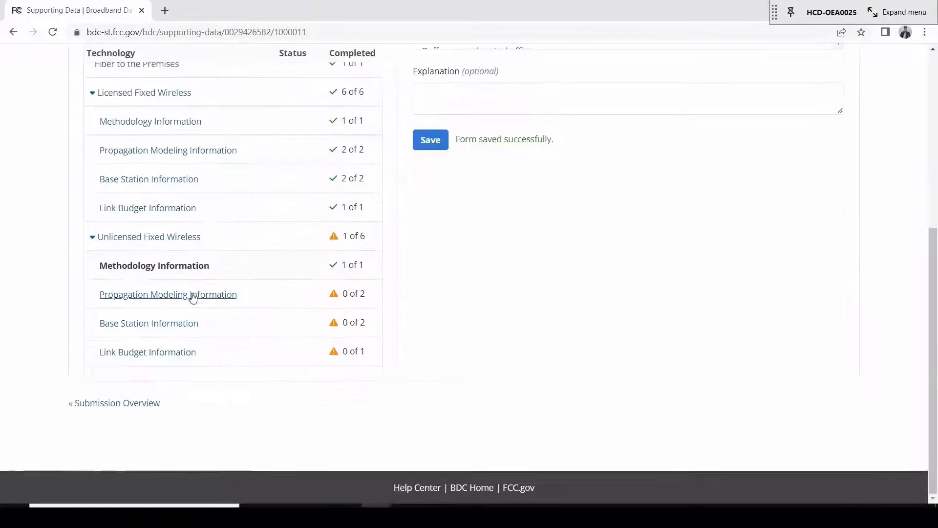
click(194, 298)
scroll(194, 298, up, 3)
click(440, 142)
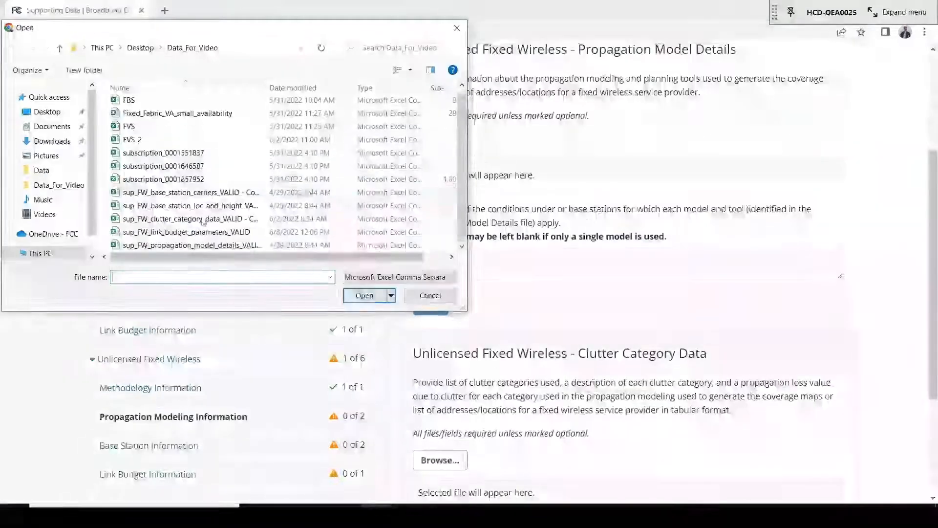
click(190, 245)
click(364, 295)
click(430, 339)
Step: Attach sup_FW_clutter_category_data_VALID - Copy.csv as the Unlicensed Fixed Wireless clutter category data and save it
scroll(523, 356, down, 2)
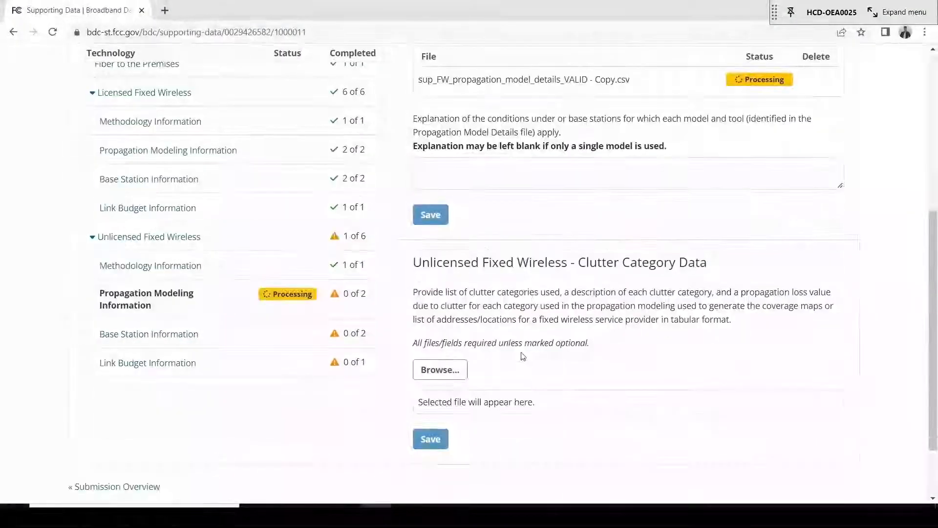
click(440, 369)
click(191, 222)
click(364, 295)
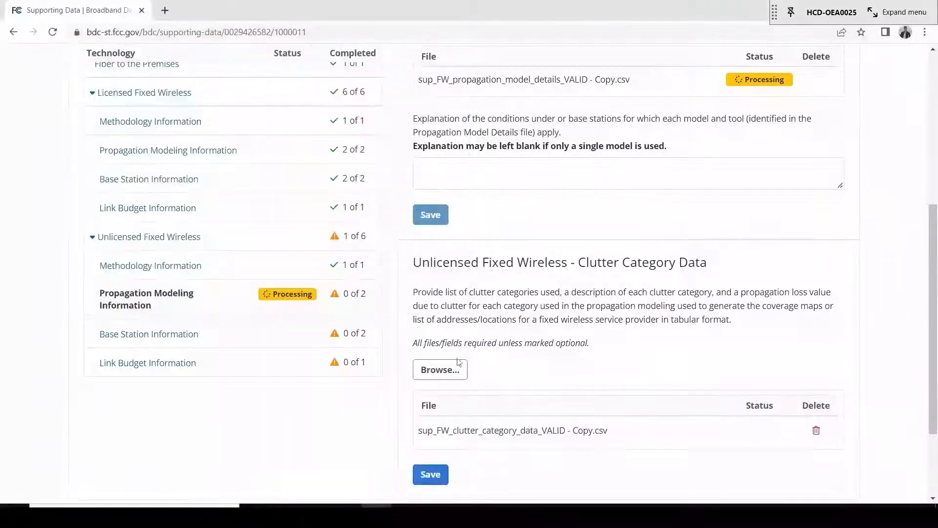
click(430, 474)
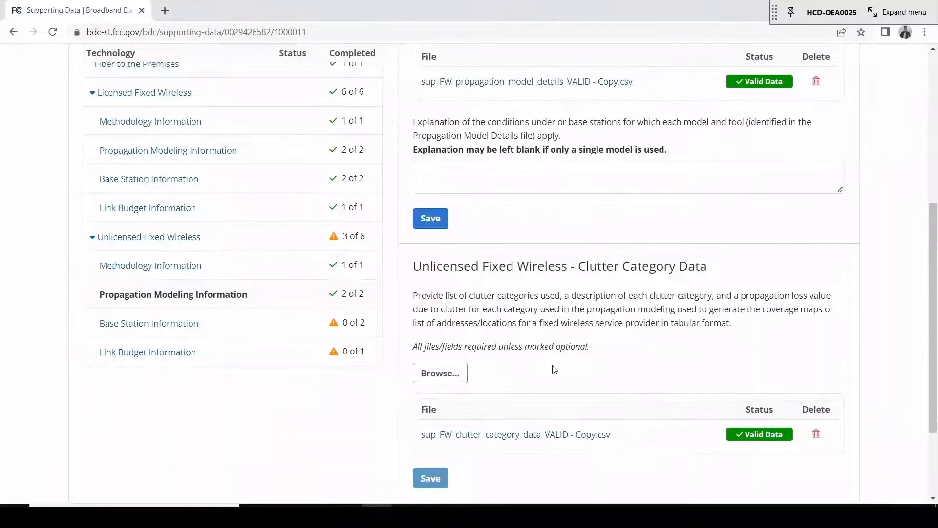
Step: Upload sup_FW_base_station_carriers_VALID - Copy.csv for the Unlicensed Fixed Wireless base station carriers and save it
click(200, 327)
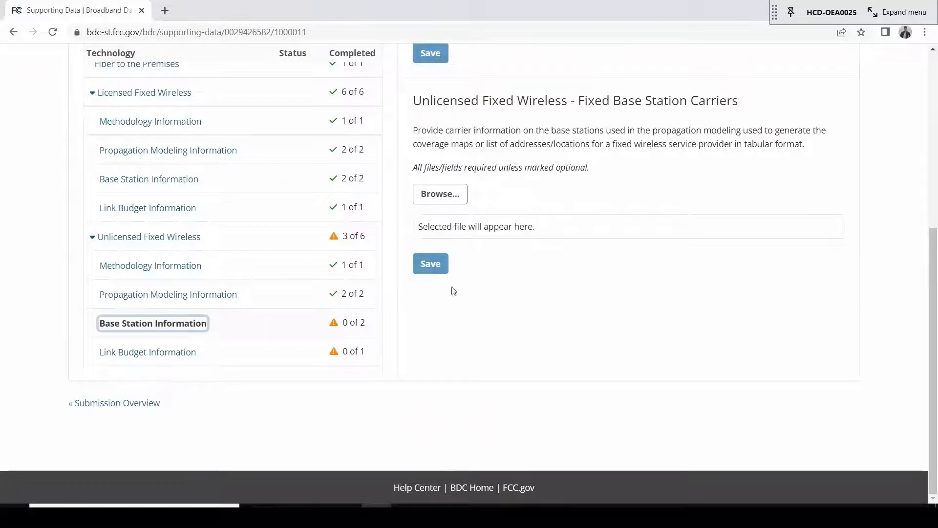
click(454, 193)
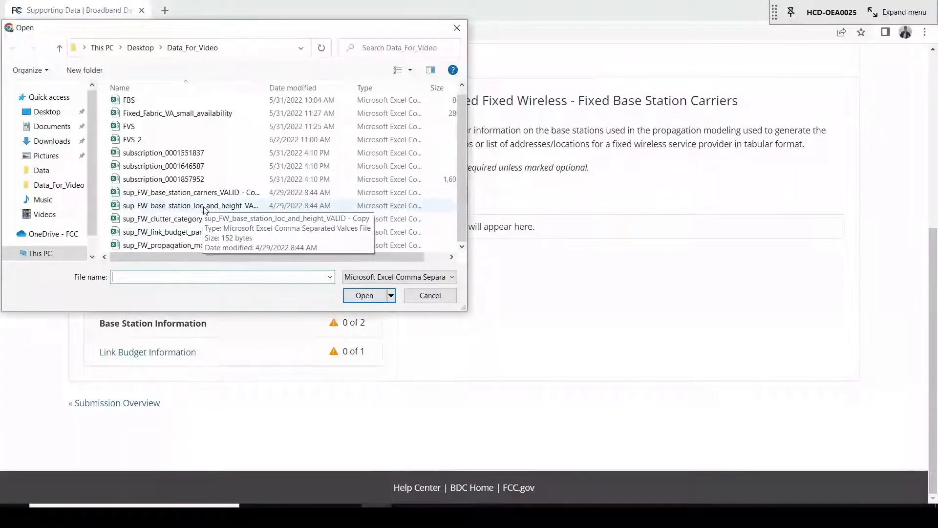
double_click(191, 192)
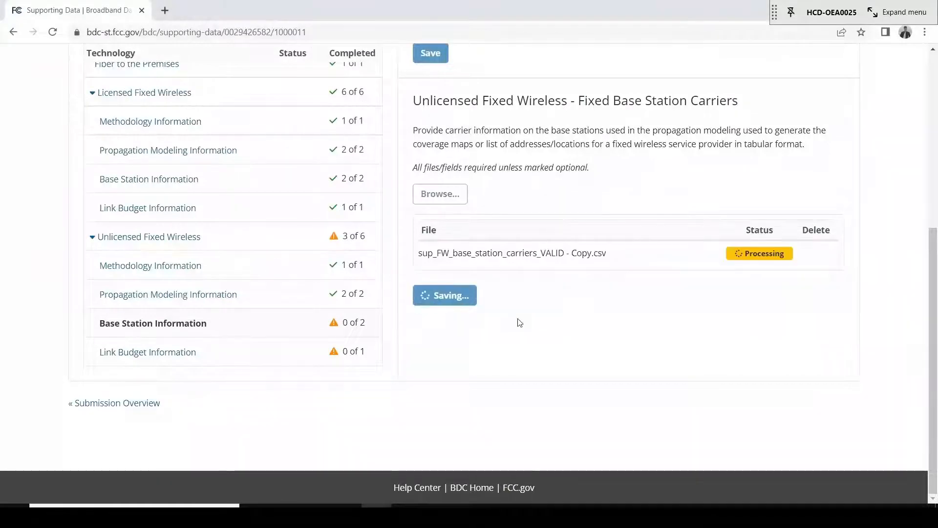
Step: Upload sup_FW_base_station_loc_and_height_VALID - Copy.csv for the Unlicensed Fixed Wireless base station location and height and save it
click(440, 163)
click(352, 212)
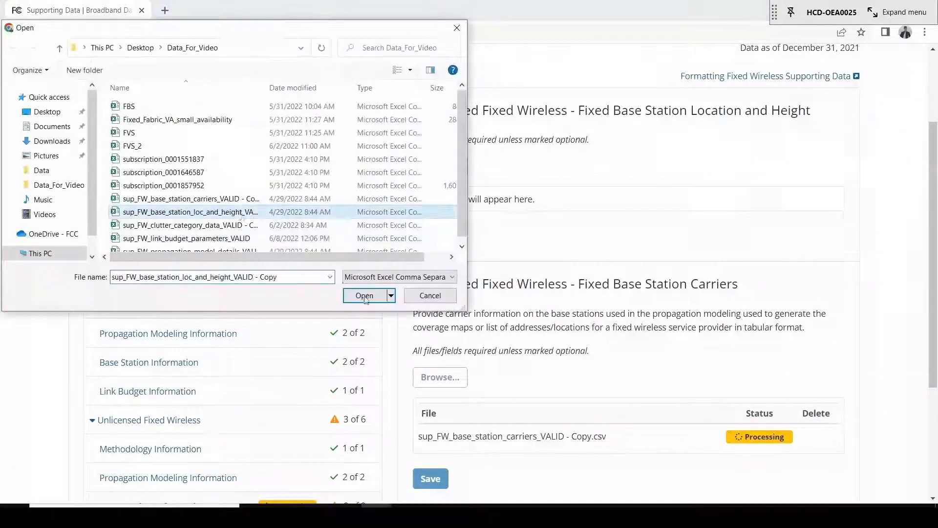
click(365, 295)
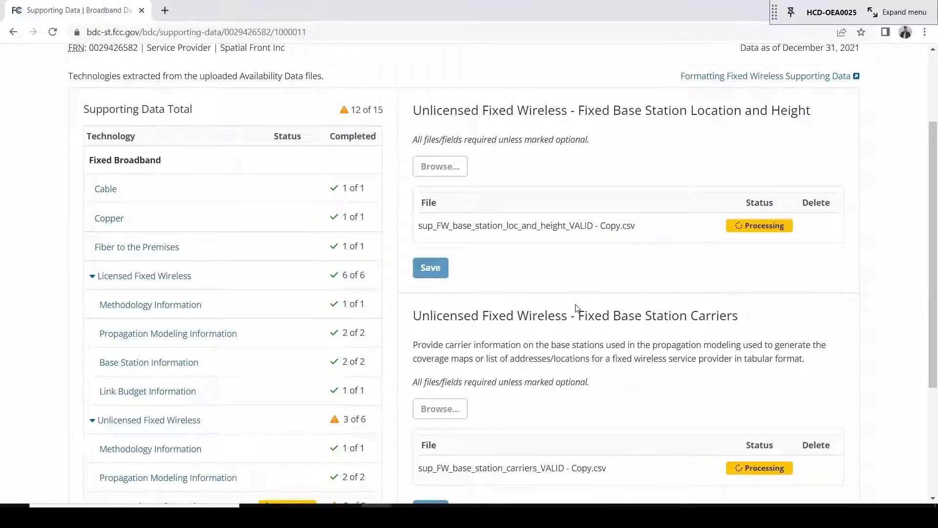
Step: Attach sup_FW_link_budget_parameters_VALID.csv to the Unlicensed Fixed Wireless link budget parameters form and save
scroll(578, 311, down, 4)
click(159, 353)
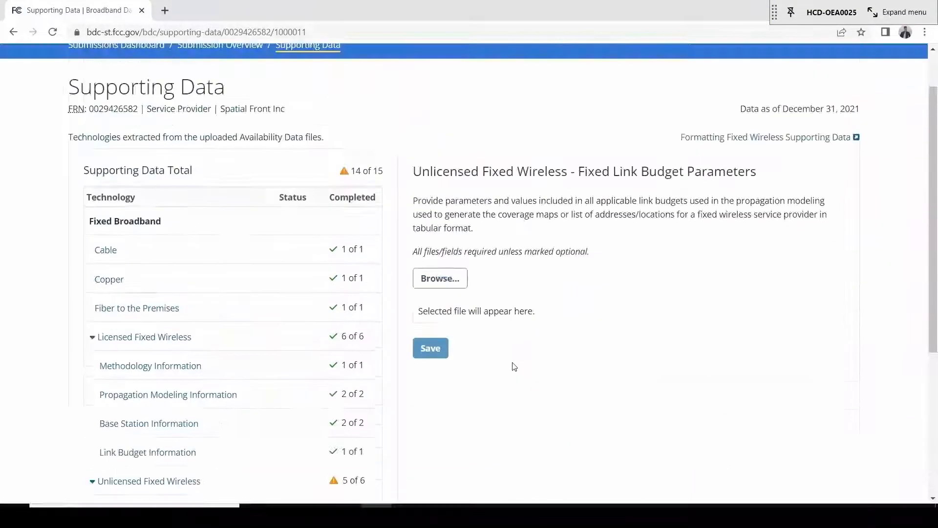
click(440, 278)
double_click(169, 233)
click(430, 383)
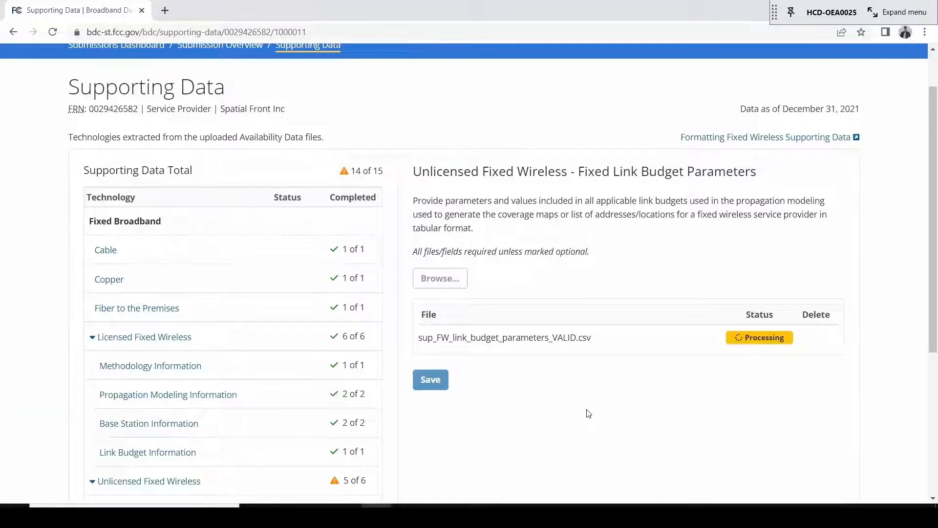
Step: Check the completion status of all supporting data forms, and review the Fixed Submission Data on the Submission Overview
scroll(393, 212, up, 2)
scroll(415, 232, down, 5)
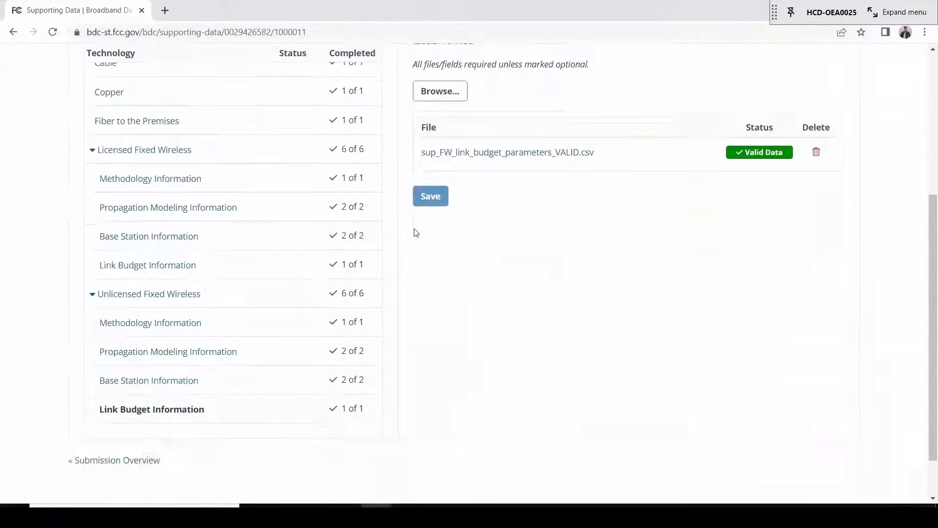
scroll(416, 232, up, 5)
click(226, 102)
scroll(528, 273, down, 7)
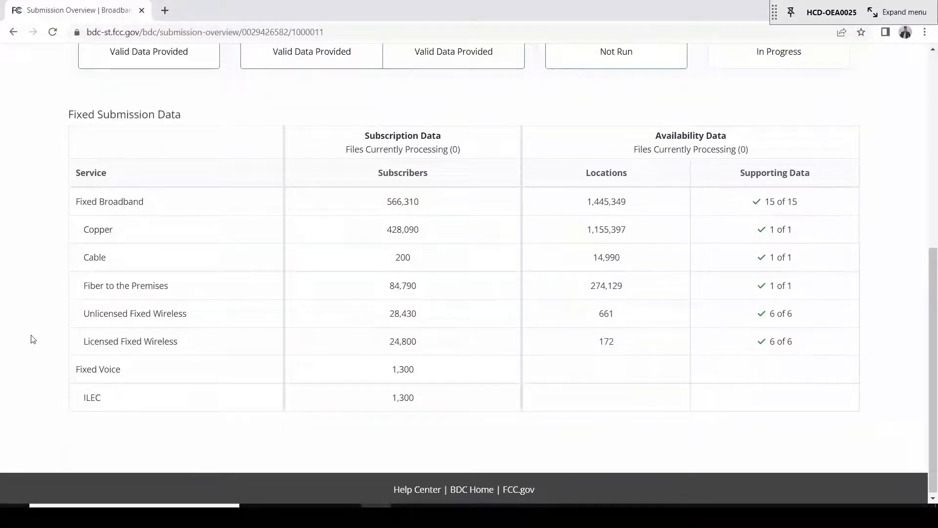
scroll(32, 339, up, 5)
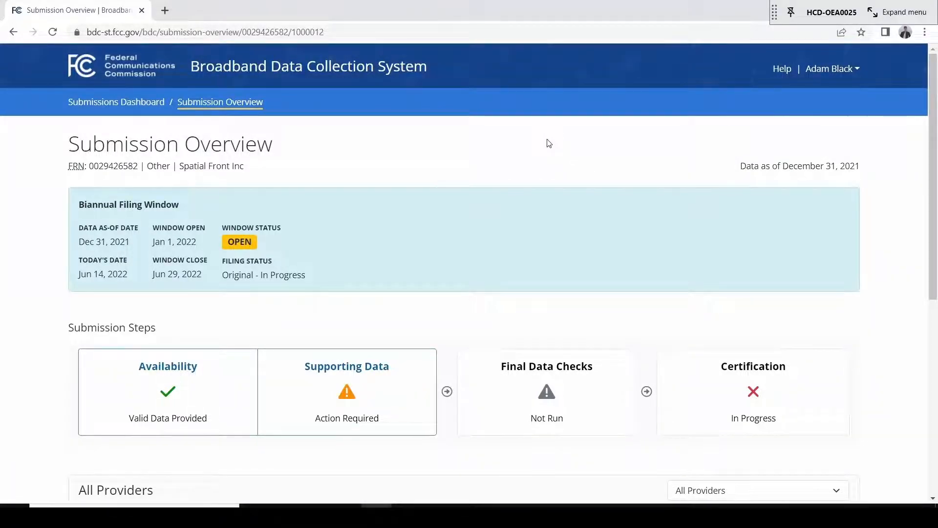
Step: Open the Supporting Data of the Other-type submission and examine its provider choices and total forms count
click(365, 399)
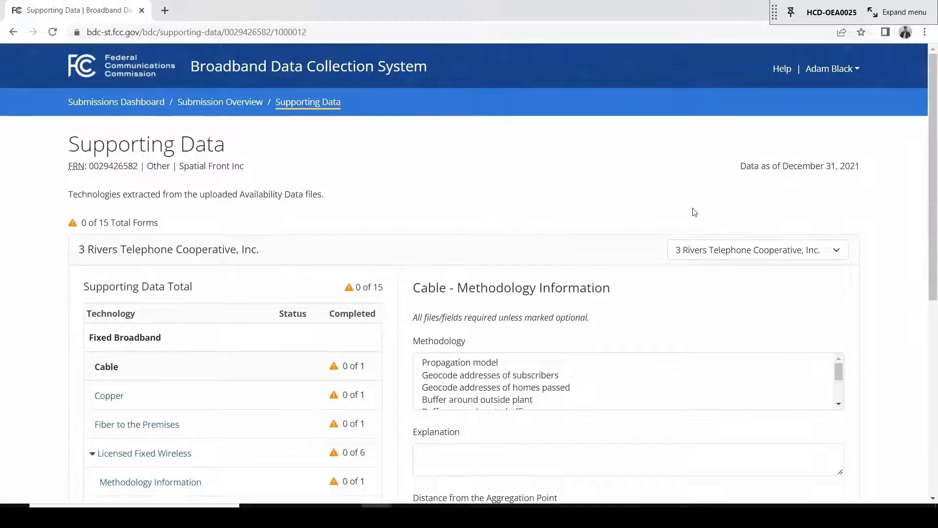
click(839, 251)
click(840, 253)
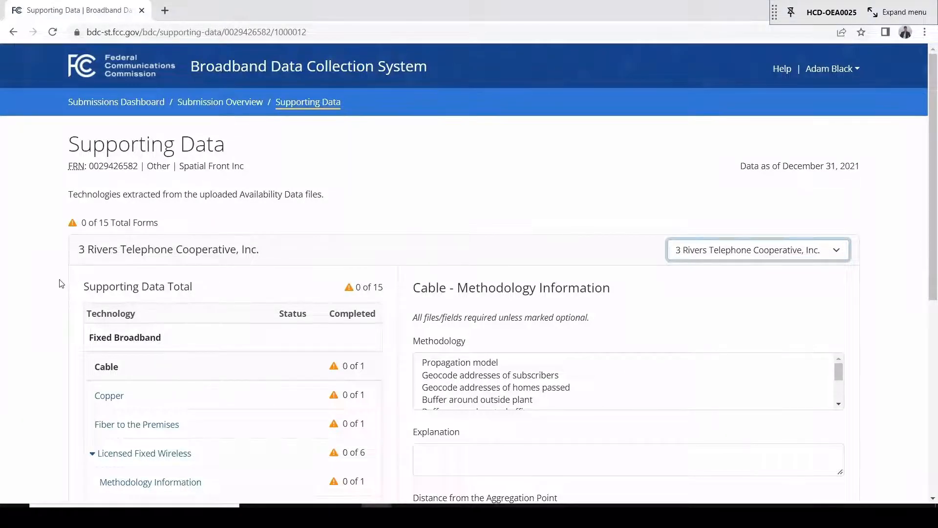
scroll(61, 283, down, 1)
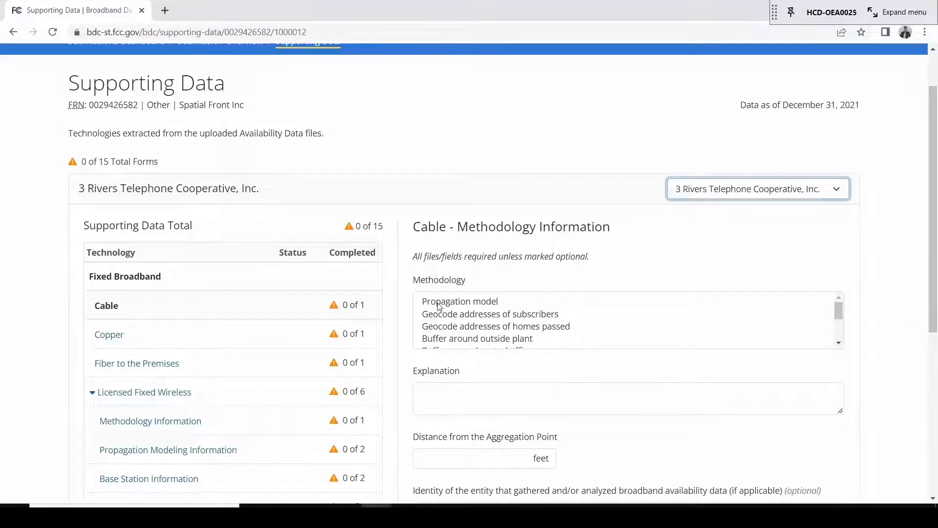
drag(161, 164, 68, 168)
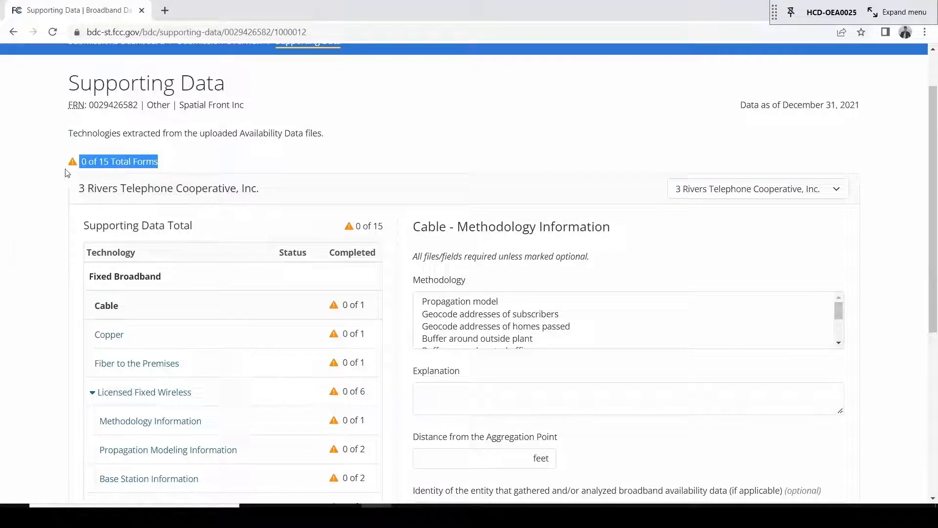
click(38, 292)
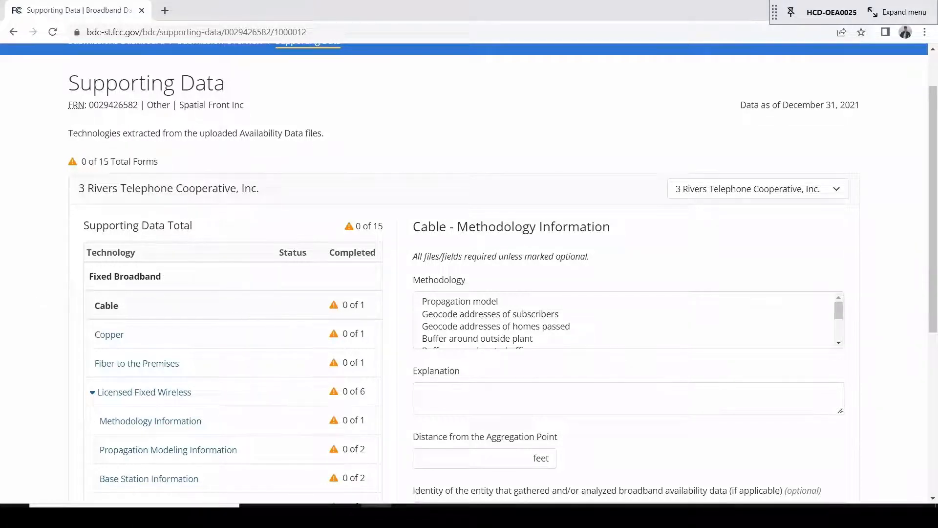
Step: For 3 Rivers Telephone Cooperative, Inc., set the Cable methodology to Propagation model, the explanation to "Explain here" and the aggregation point distance to 5 feet
click(444, 301)
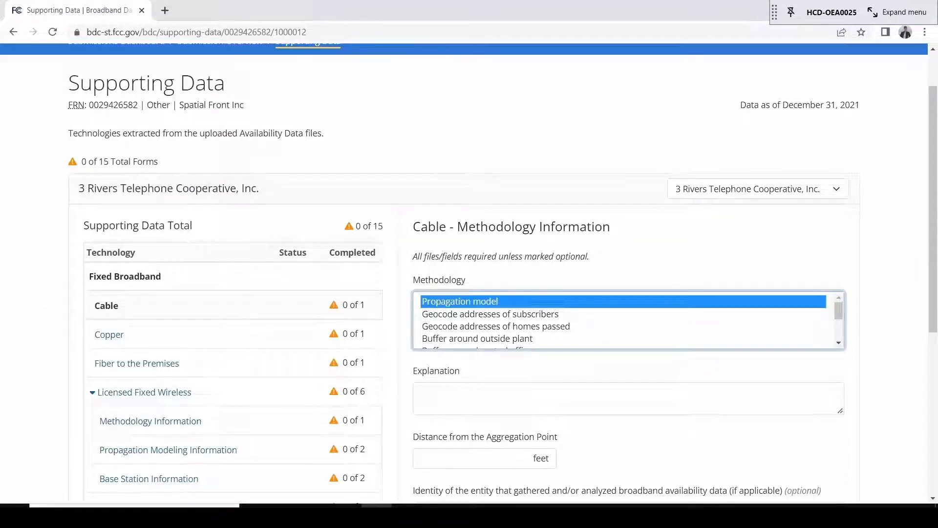
click(455, 396)
text(Explain here)
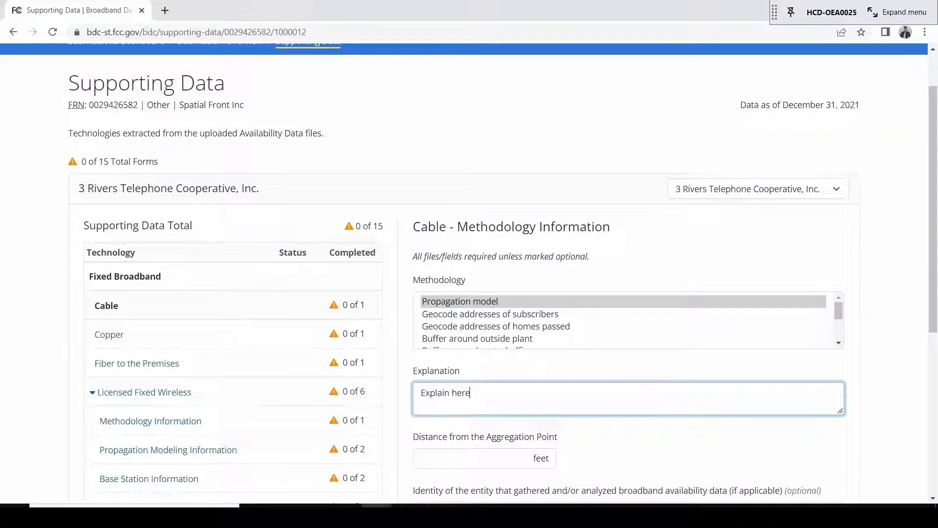
scroll(455, 396, down, 1)
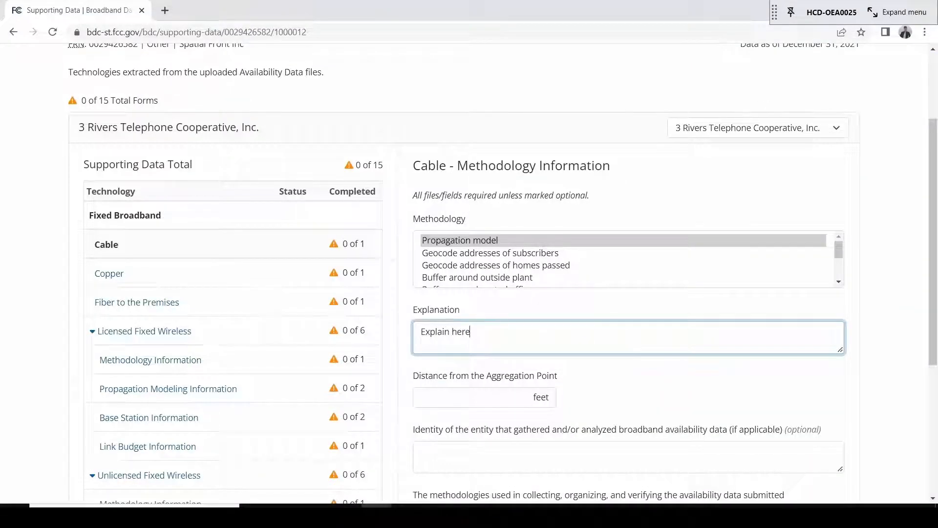
key(Tab)
text(5)
Step: Enter "Explain" for the methodologies used in collecting, organizing and verifying the availability data, and save the Cable form
scroll(587, 398, down, 1)
scroll(588, 398, down, 1)
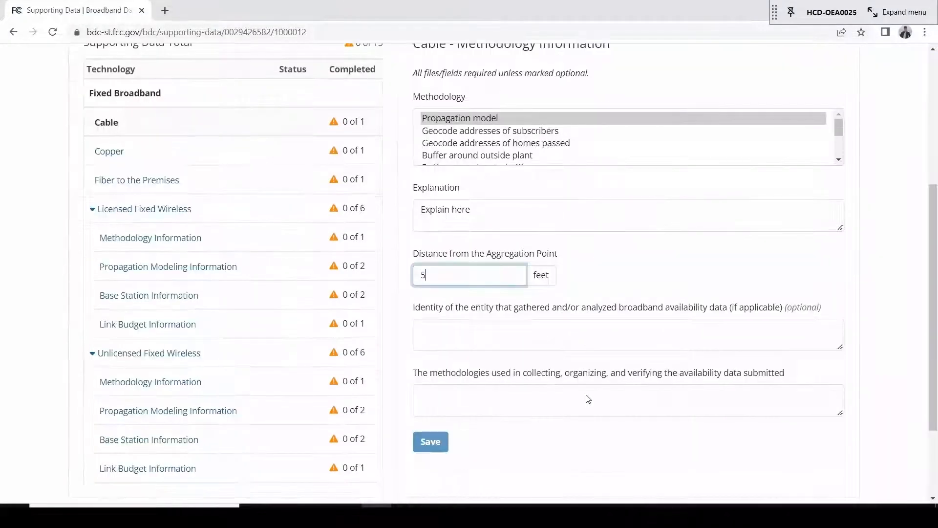
click(588, 398)
text(Explain)
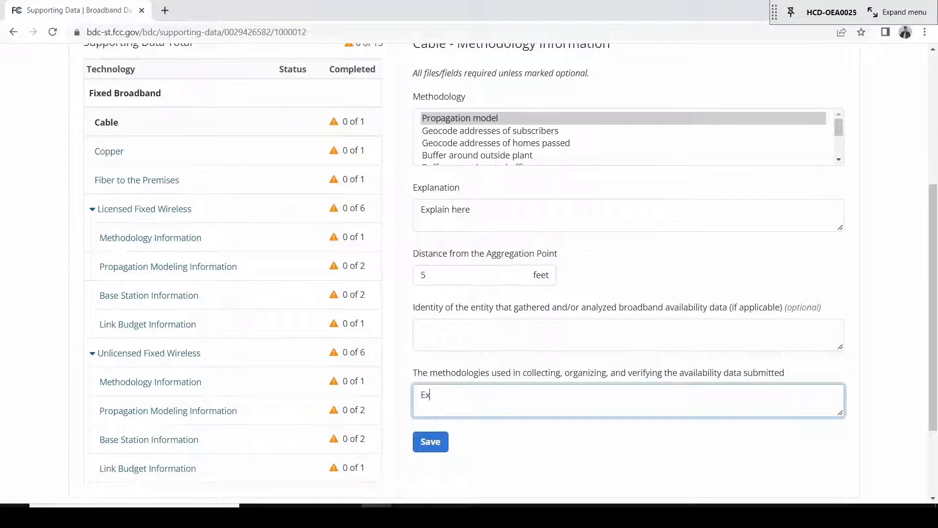
click(436, 448)
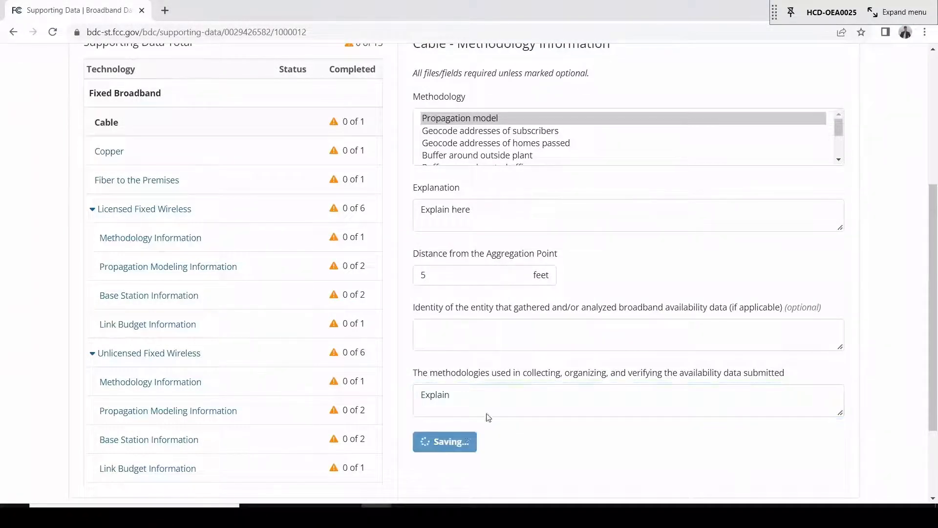